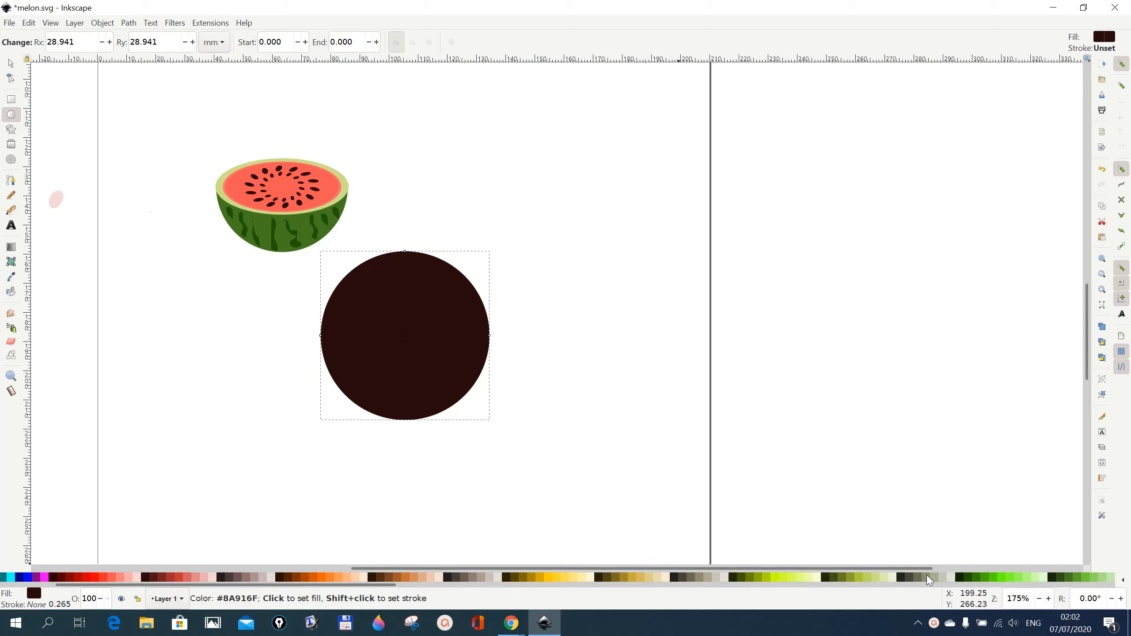
Fill the circle with dark green and draw a pale green (#DDE9AF) ellipse about 57 by 32 mm below it.
click(1069, 578)
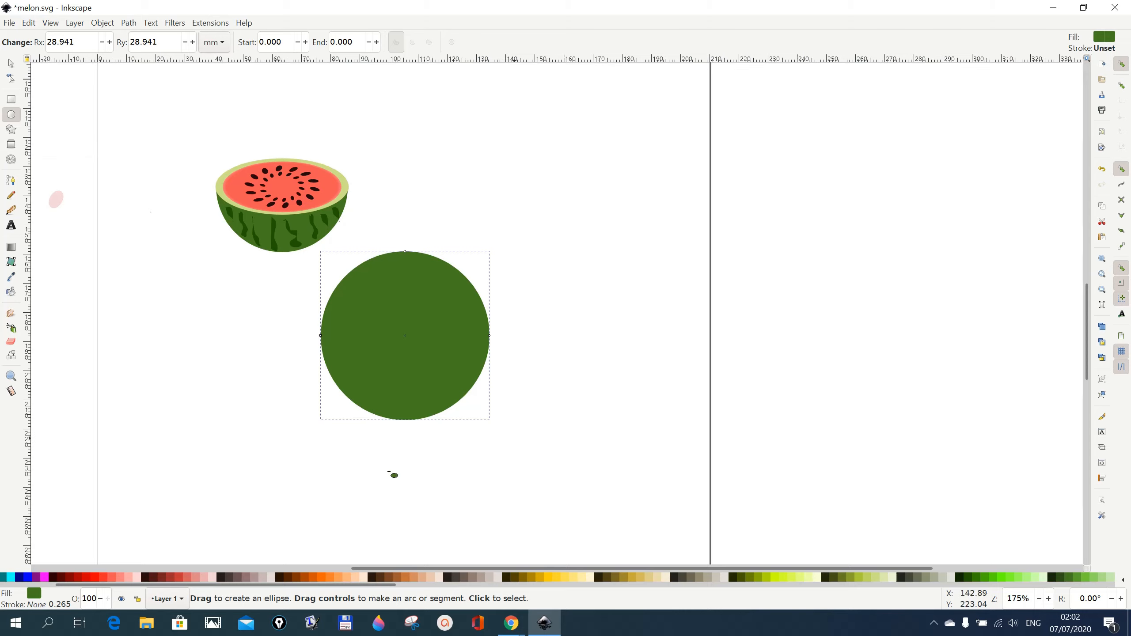
drag(184, 458, 338, 542)
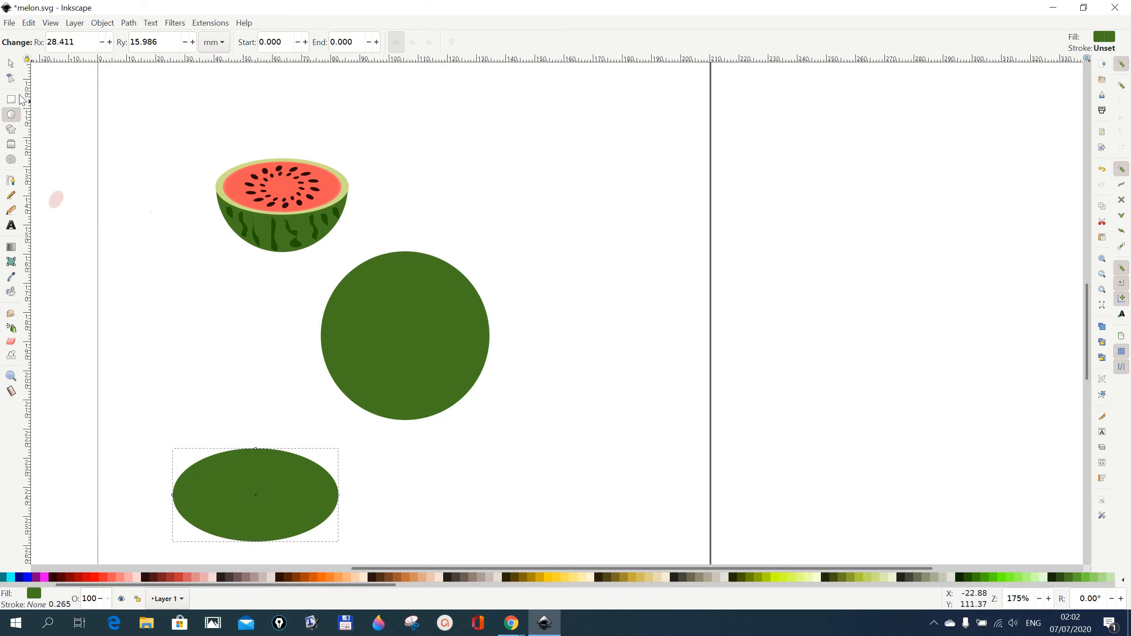
click(11, 63)
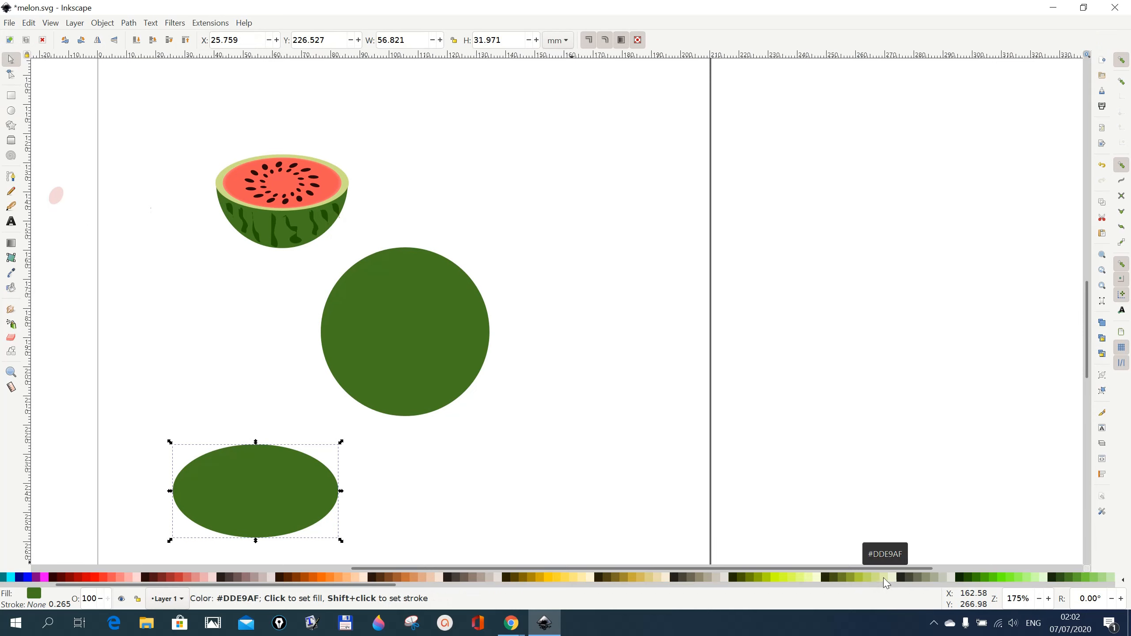
click(886, 577)
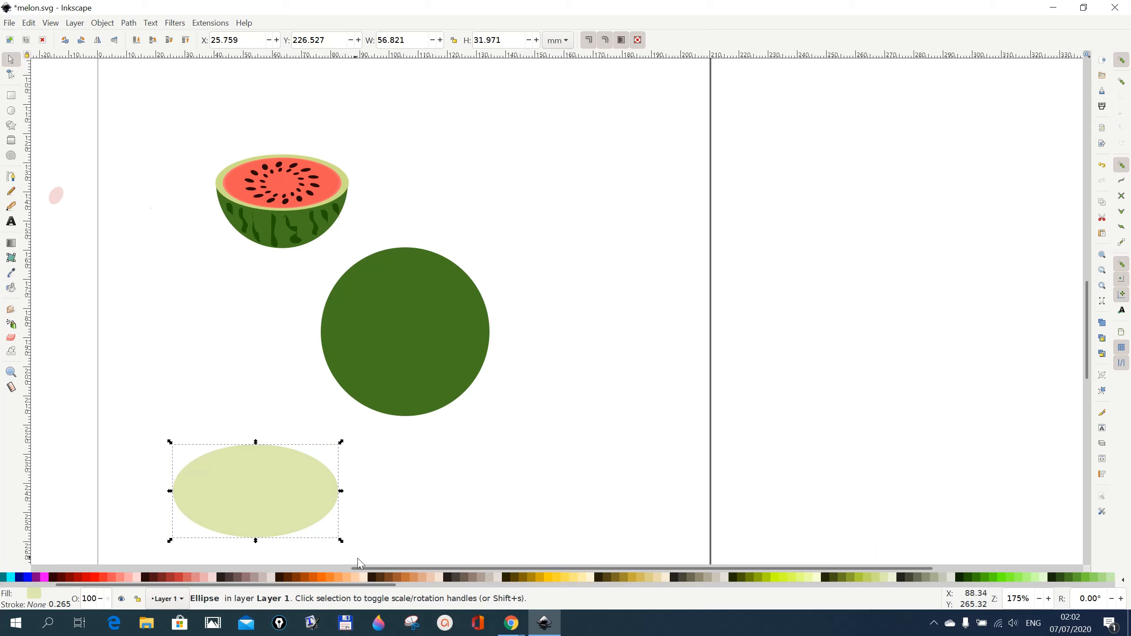
Centre the pale green ellipse on the circle and enlarge it to about 58.4 by 32.9 mm to span the circle's width.
drag(258, 483, 408, 319)
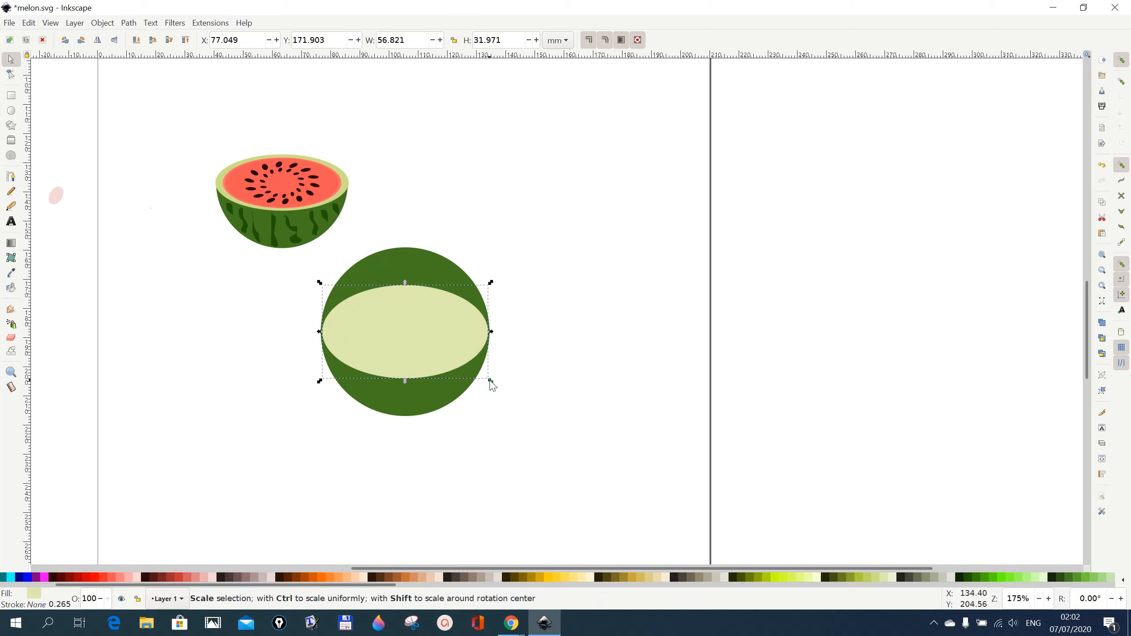
drag(492, 381, 494, 382)
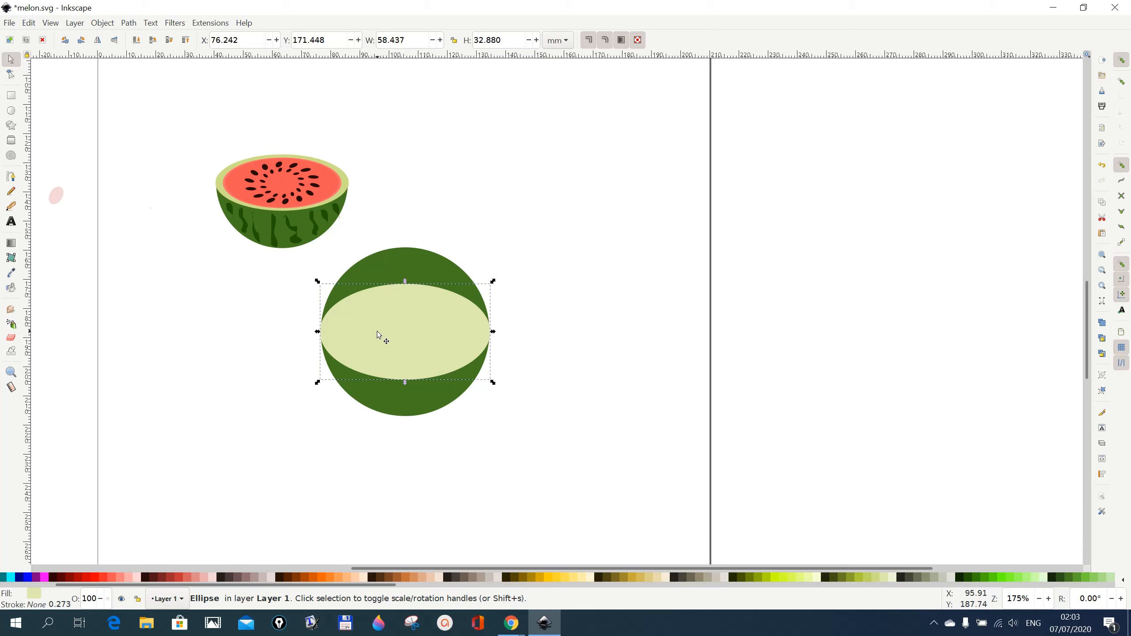
Duplicate the pale green ellipse, fill the copy with coral red and shrink it about its centre to about 54.2 by 30.5 mm.
click(34, 24)
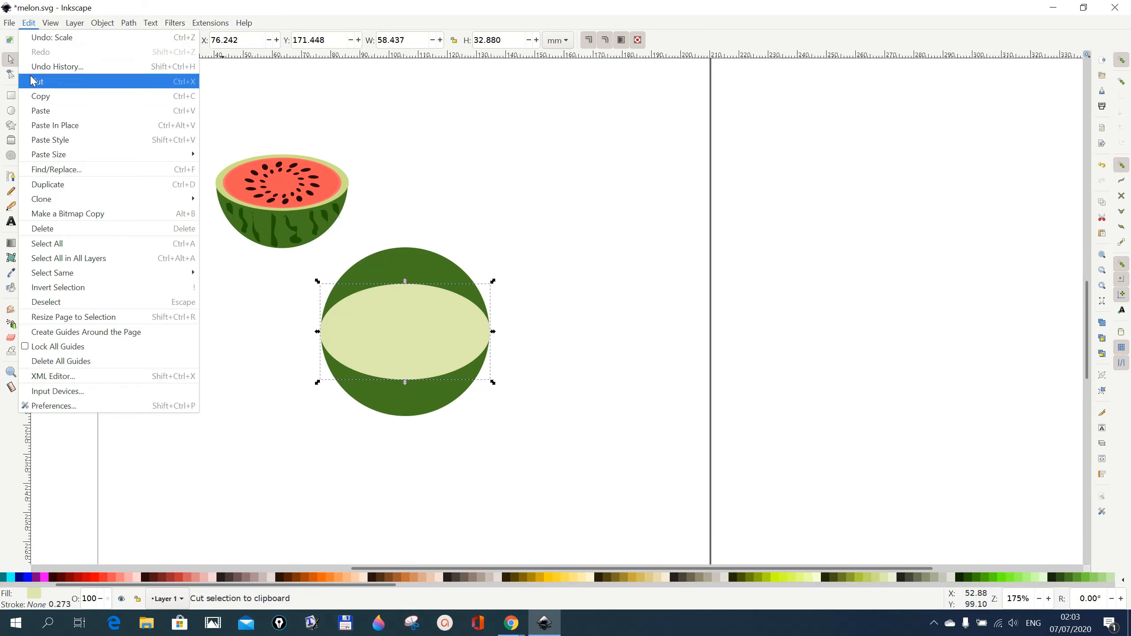
click(48, 187)
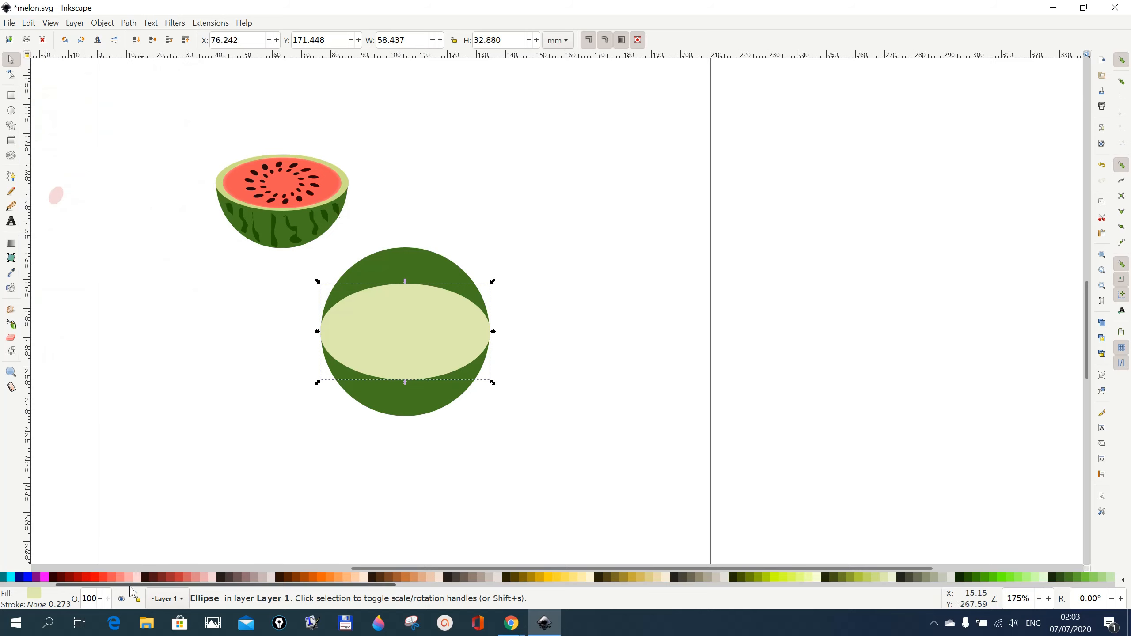
click(111, 578)
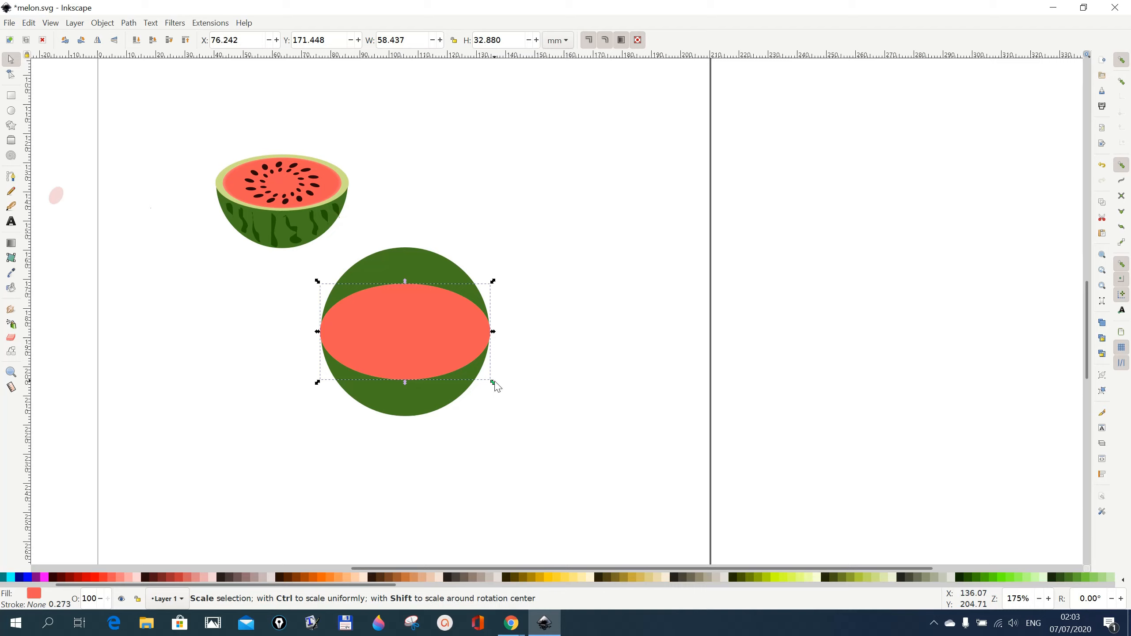
drag(492, 384, 490, 386)
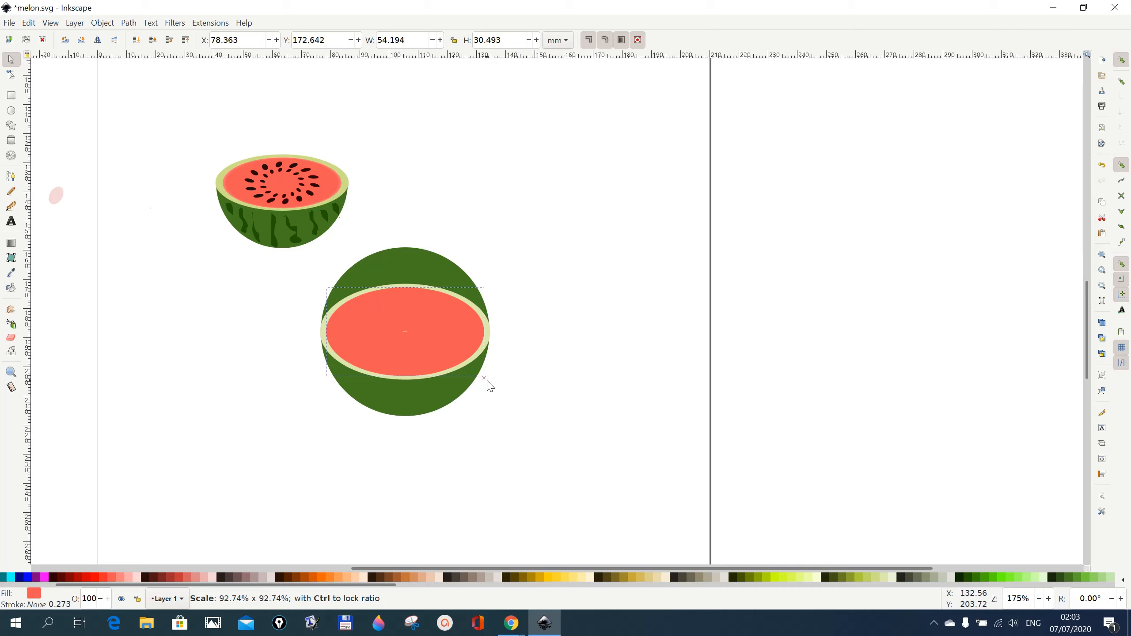
drag(490, 386, 490, 386)
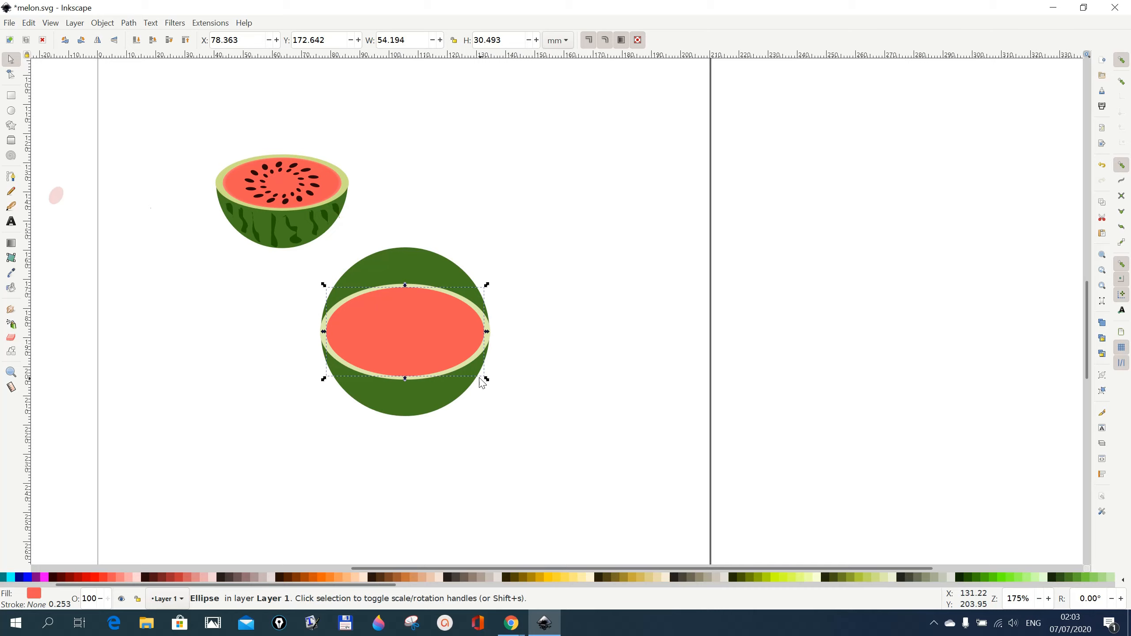
Duplicate the pale green rim ellipse and subtract the copy from the dark green circle with Difference.
click(564, 375)
click(488, 348)
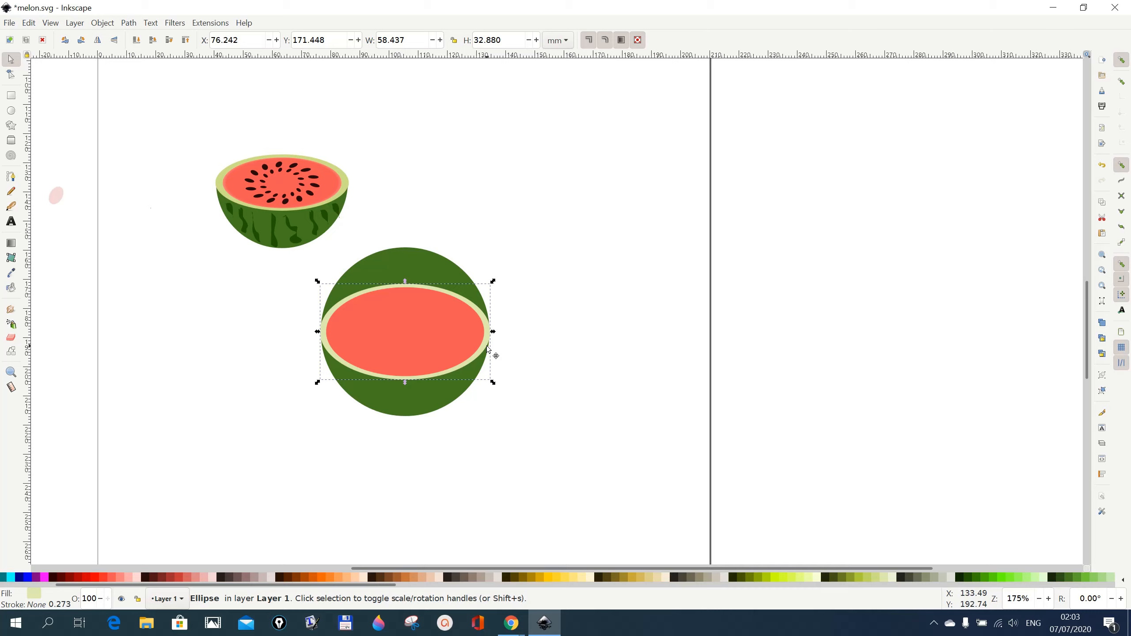
click(28, 22)
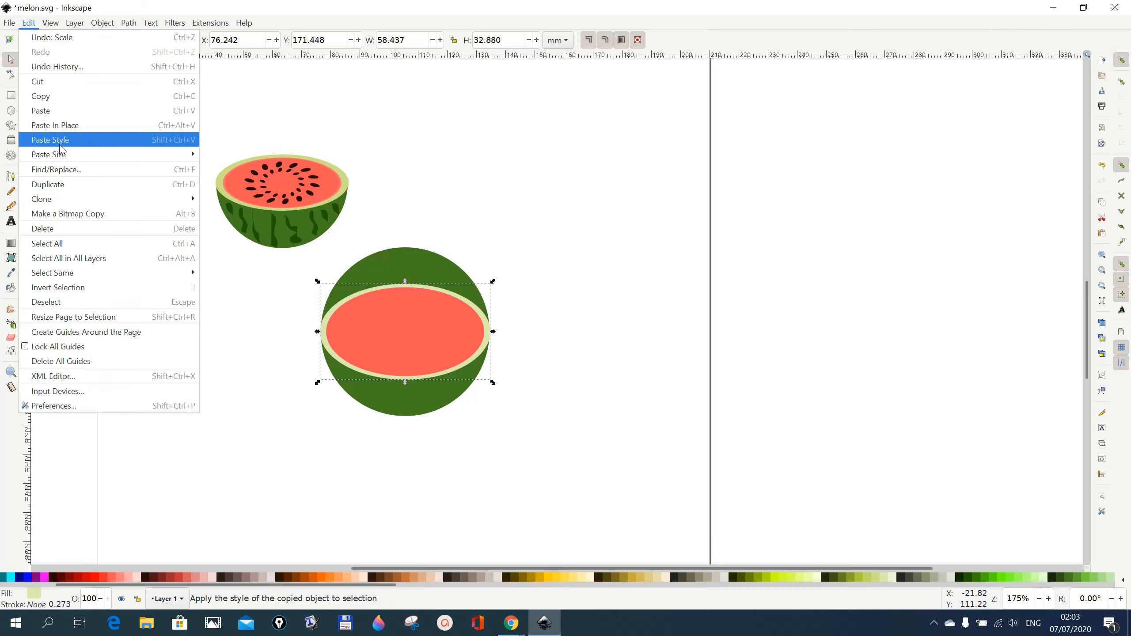
click(51, 185)
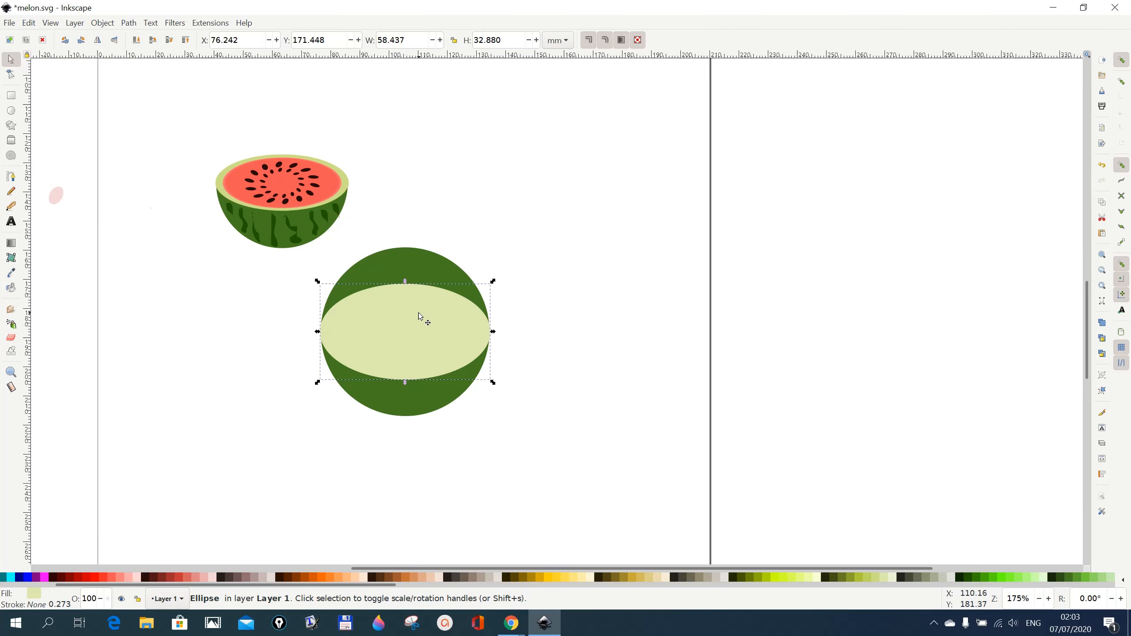
shift+click(416, 266)
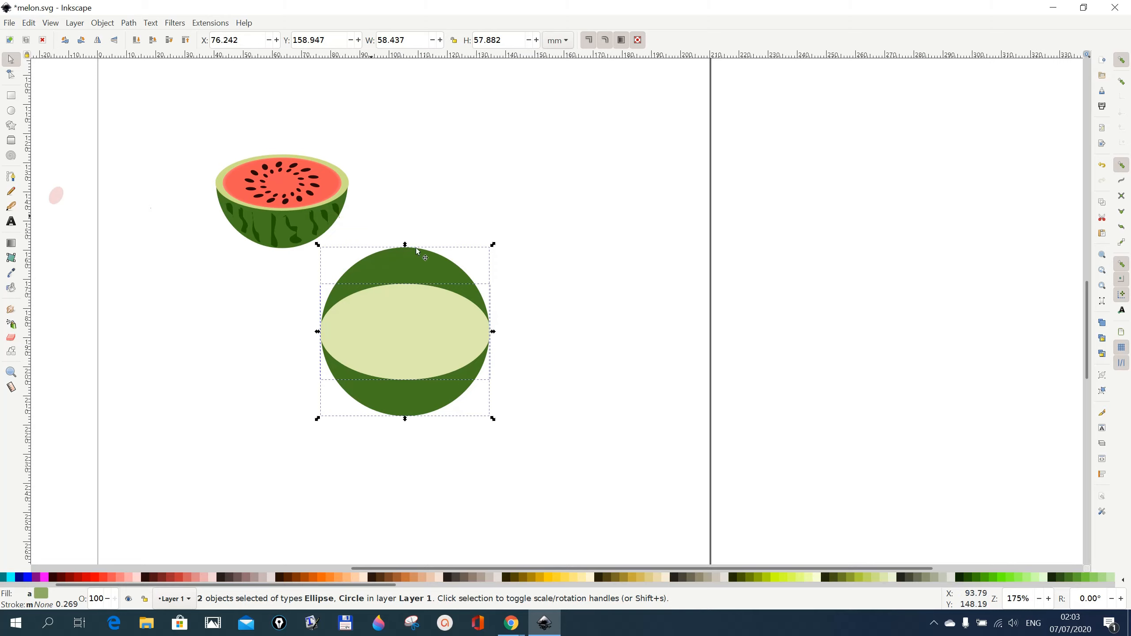
click(128, 23)
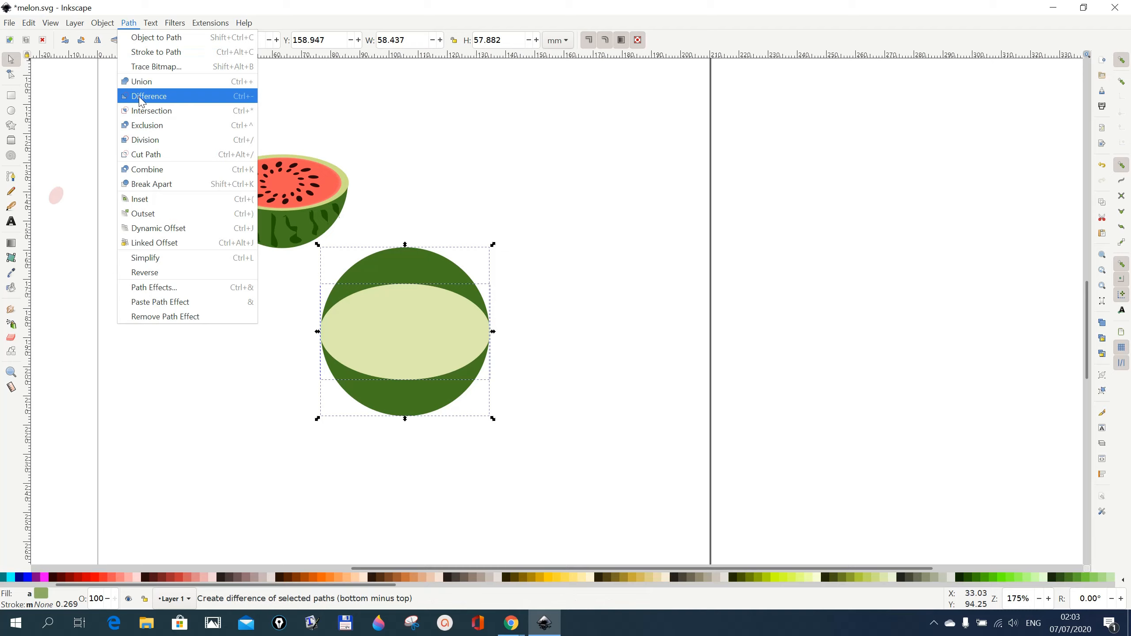
click(142, 97)
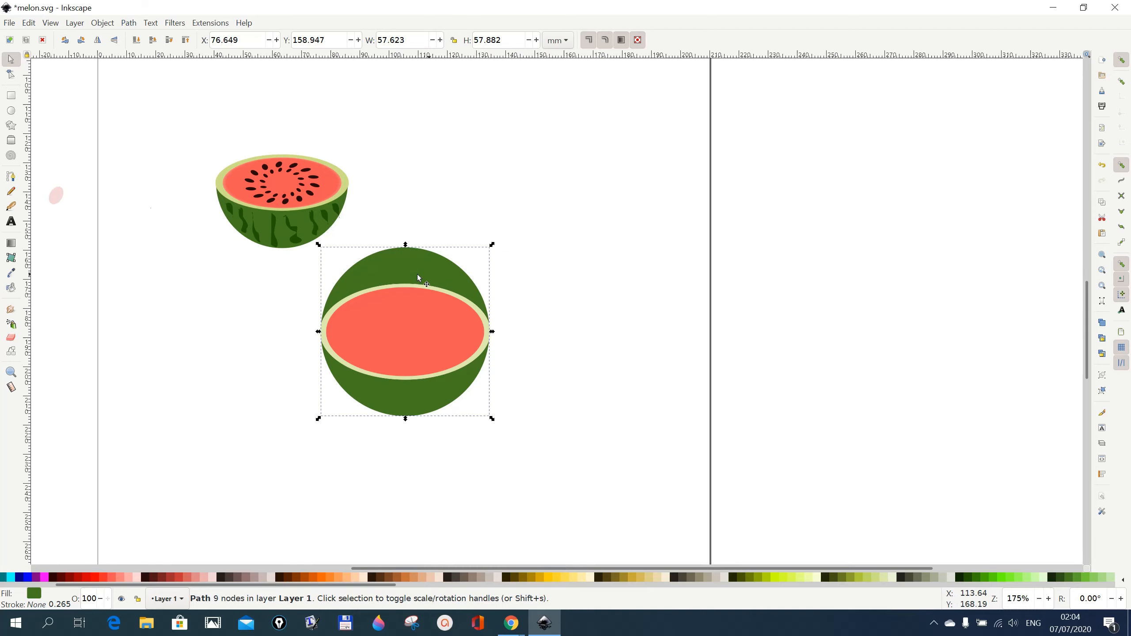
Break the cut green circle apart and delete its upper crescent, leaving the lower half of the rind.
drag(410, 275, 418, 253)
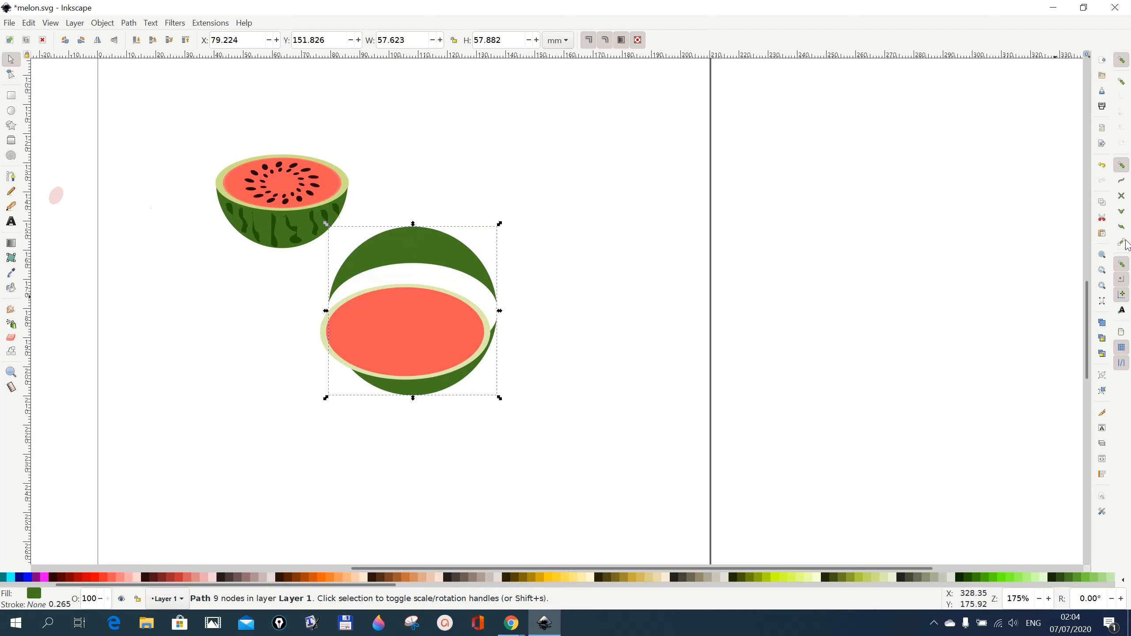
click(1101, 164)
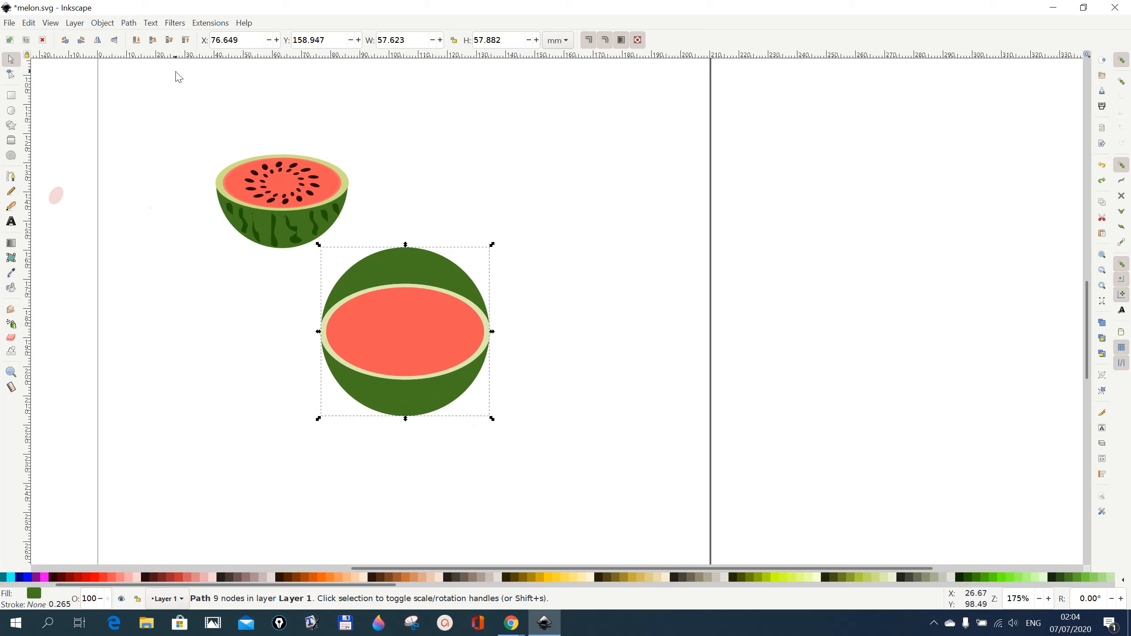
click(129, 25)
click(151, 187)
click(639, 384)
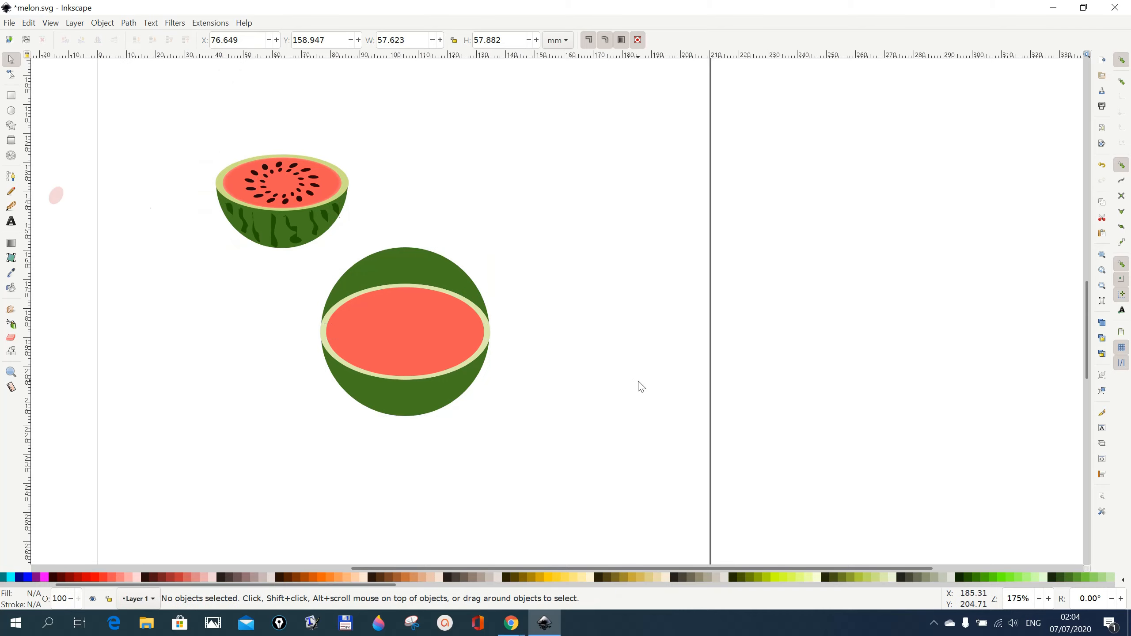
drag(444, 274, 638, 106)
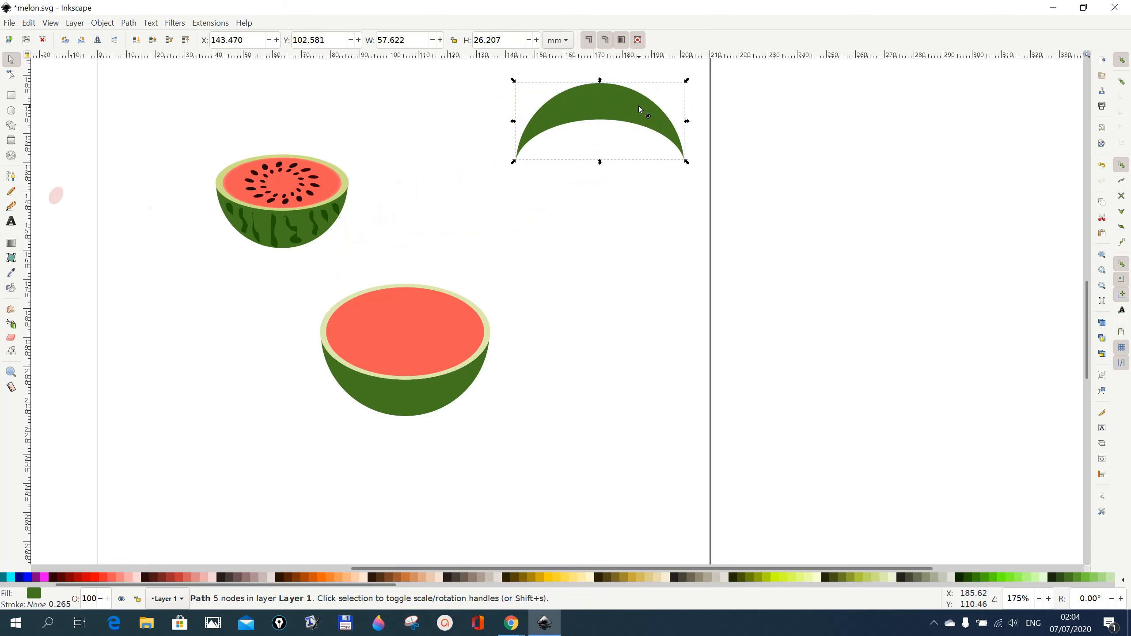
key(Delete)
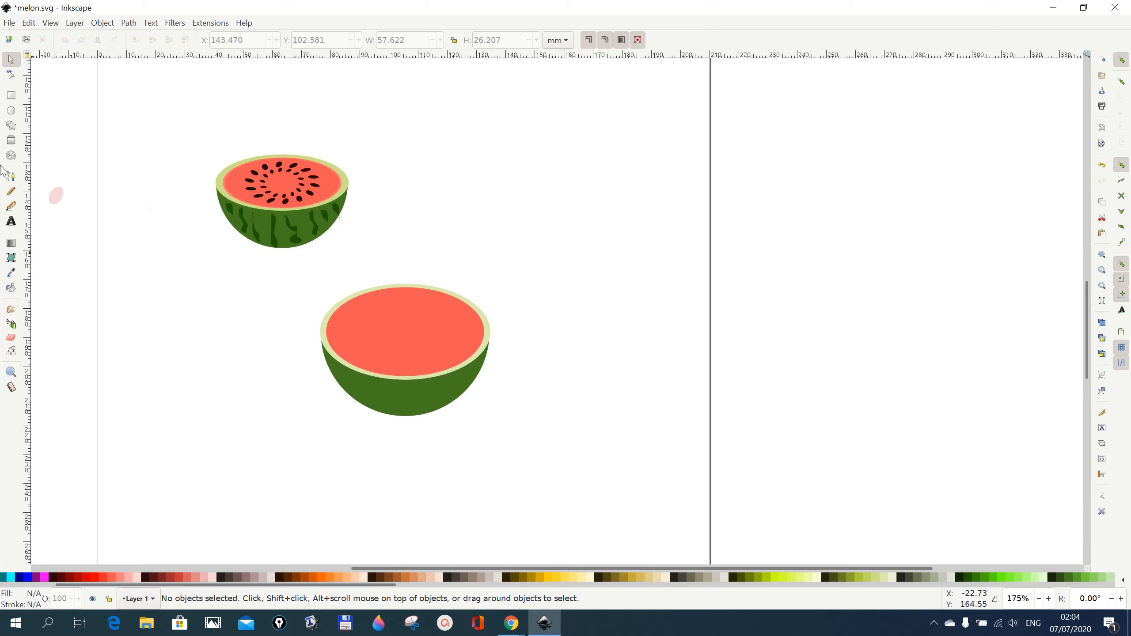
Draw a small upright seed ellipse about 1.5 by 3 mm beside the melon and fill it with dark brown.
click(11, 110)
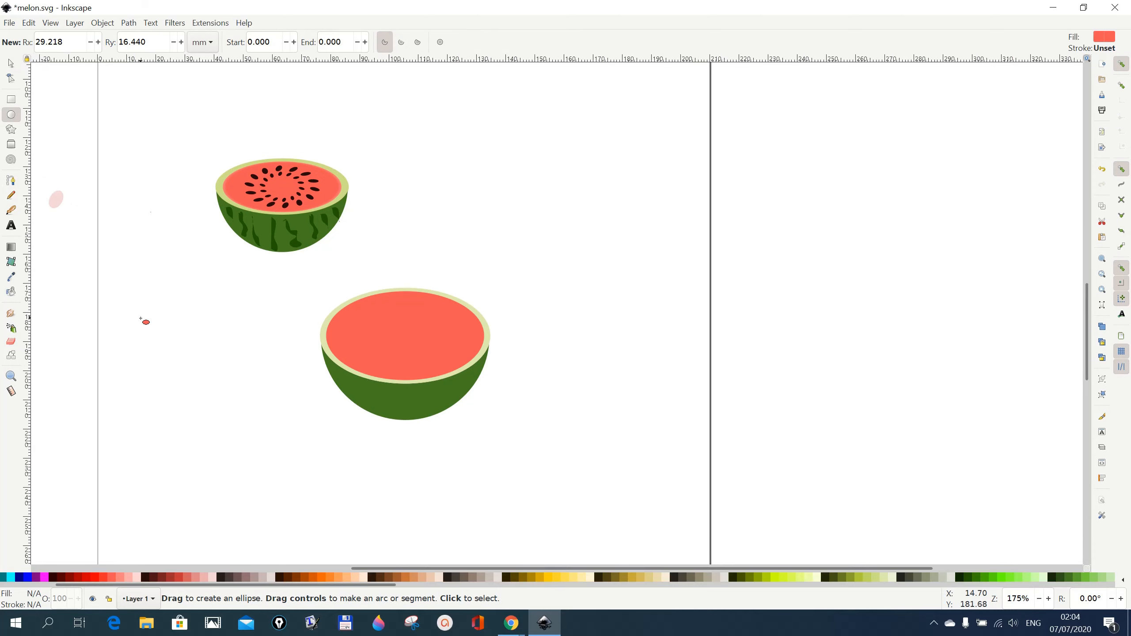
drag(140, 316, 144, 324)
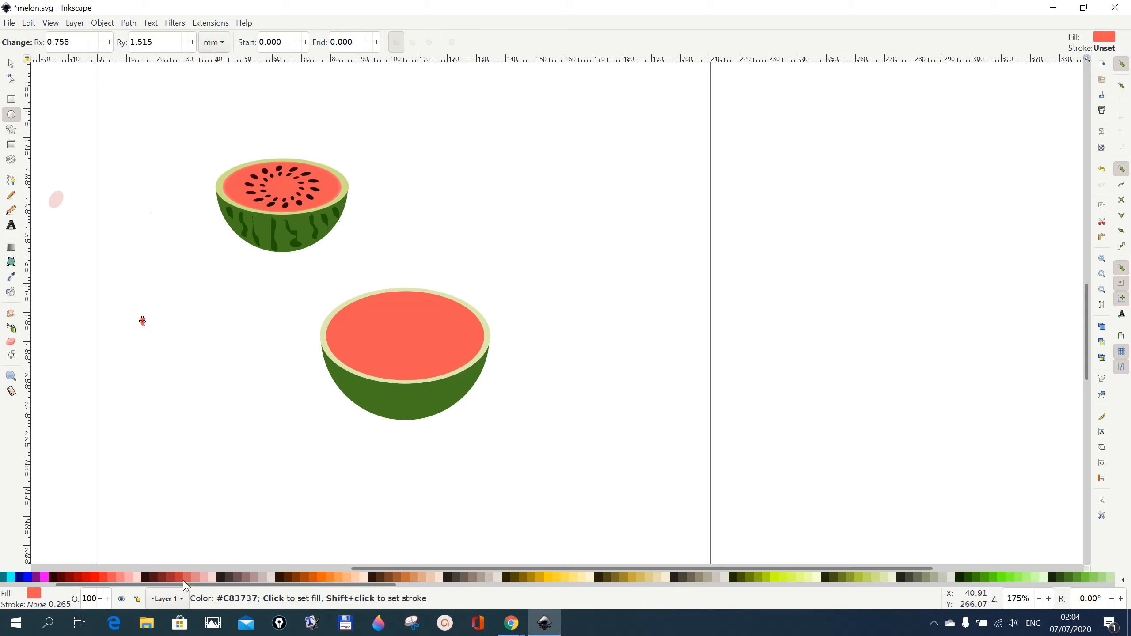
click(221, 578)
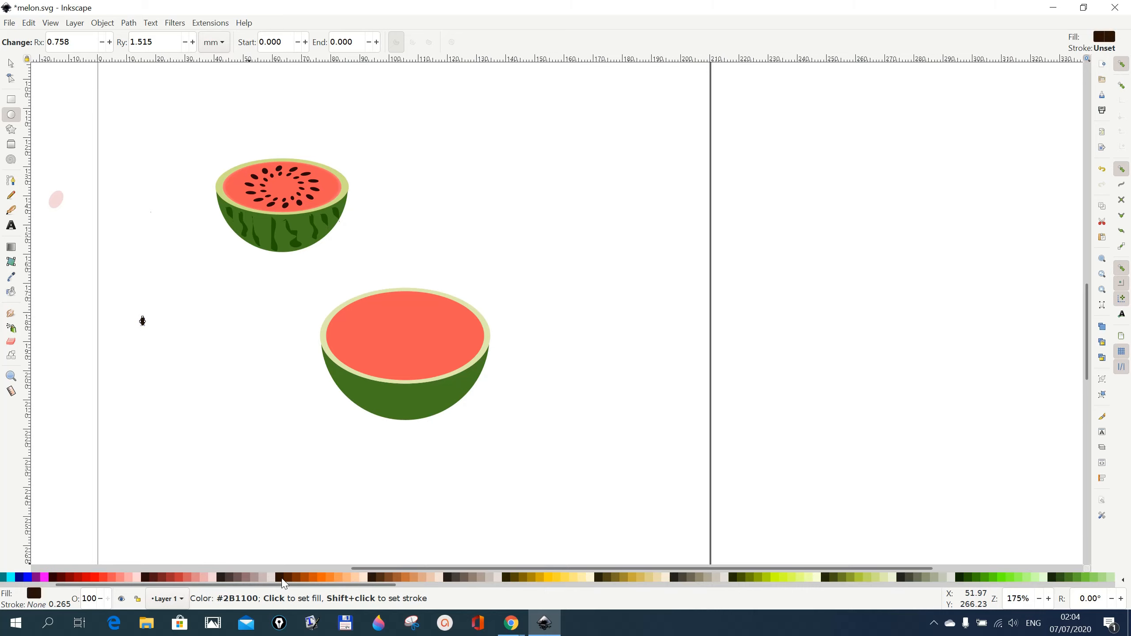
click(13, 66)
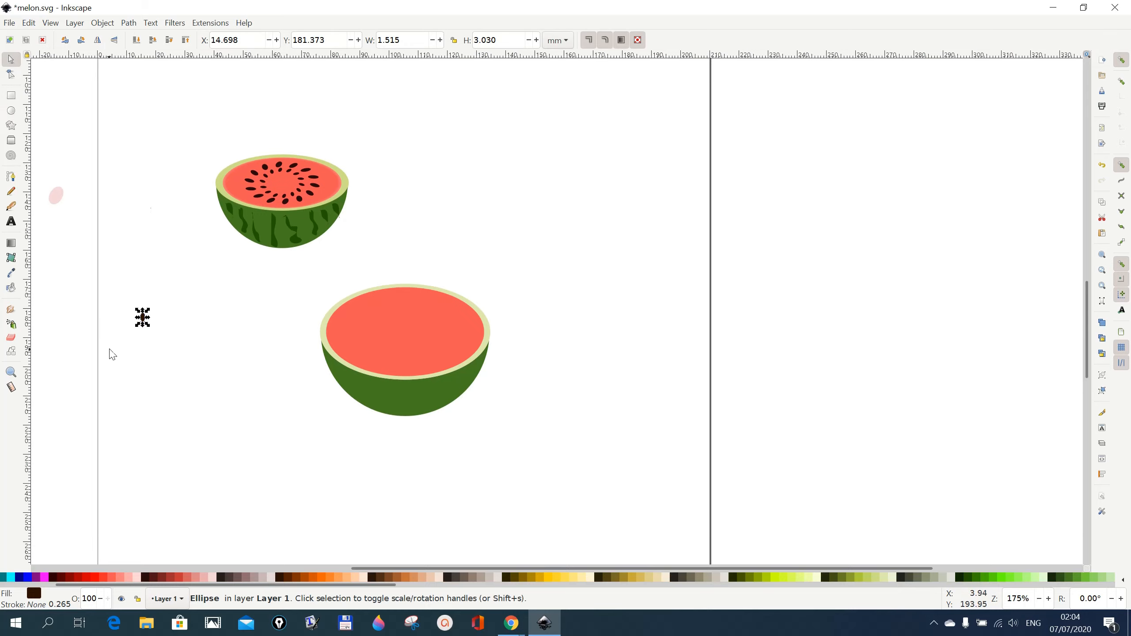
click(150, 368)
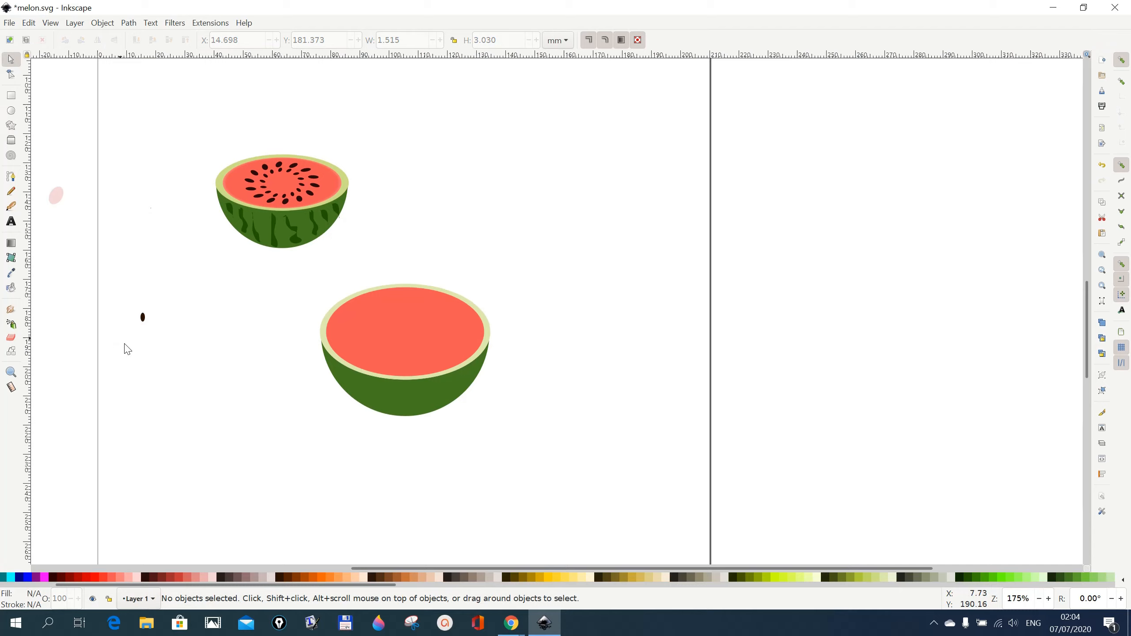
Convert the seed ellipse to a path and apply the Rotate copies path effect to it.
click(143, 318)
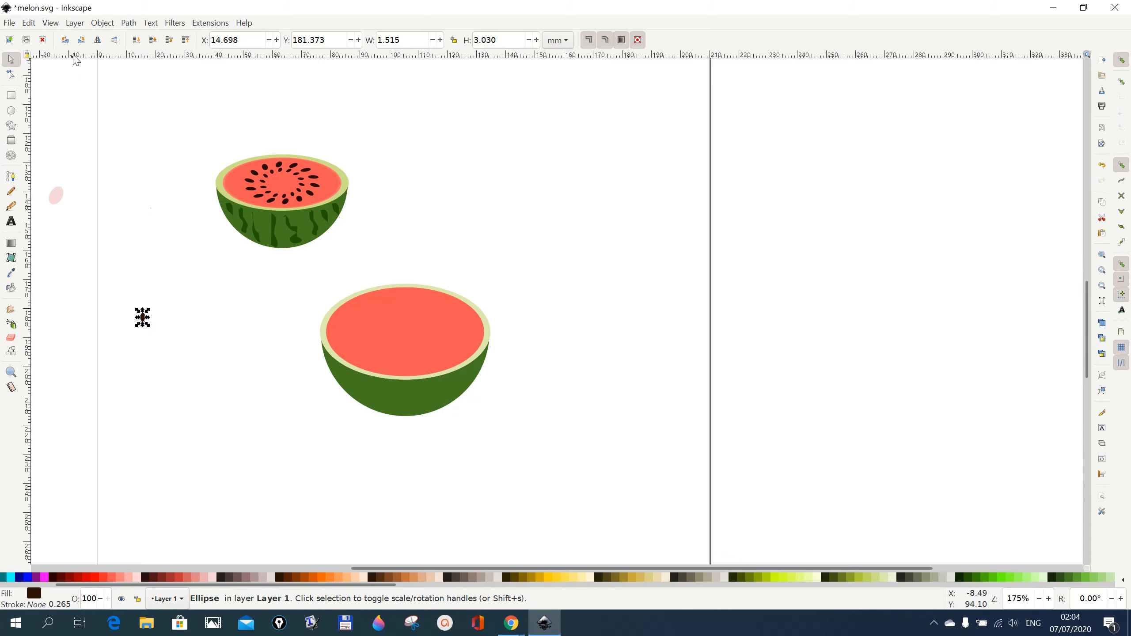
click(128, 23)
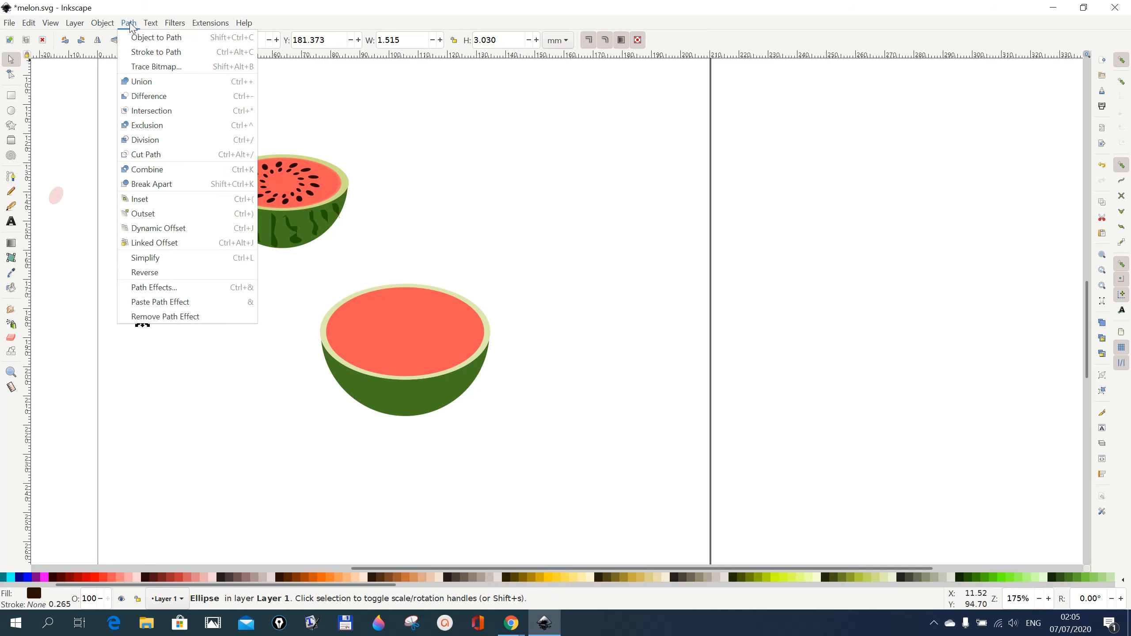
click(139, 36)
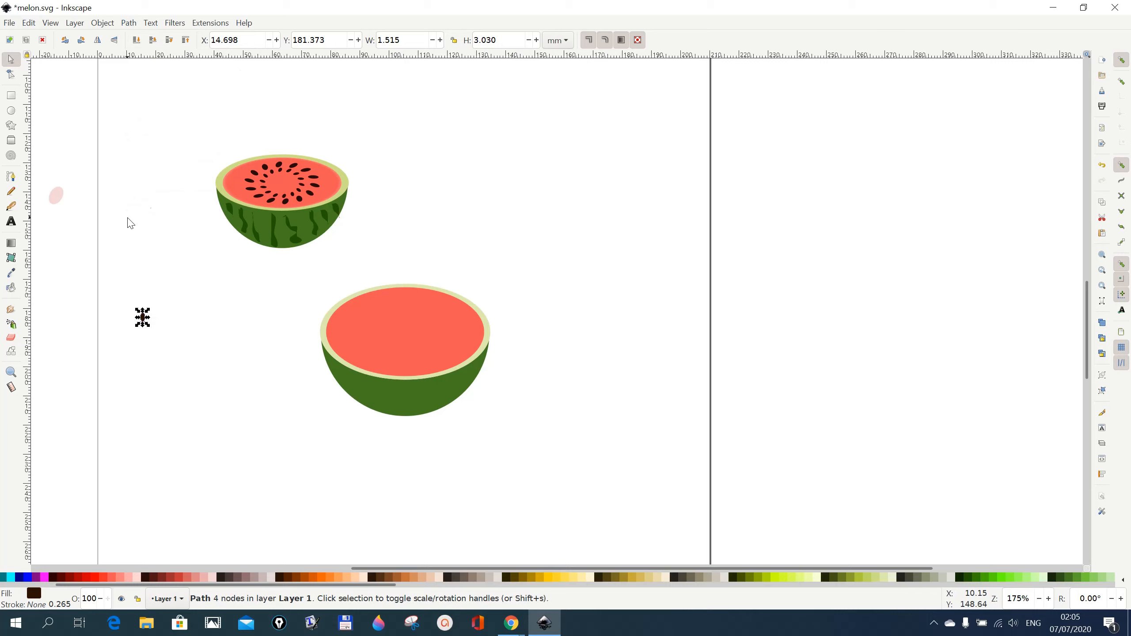
click(132, 22)
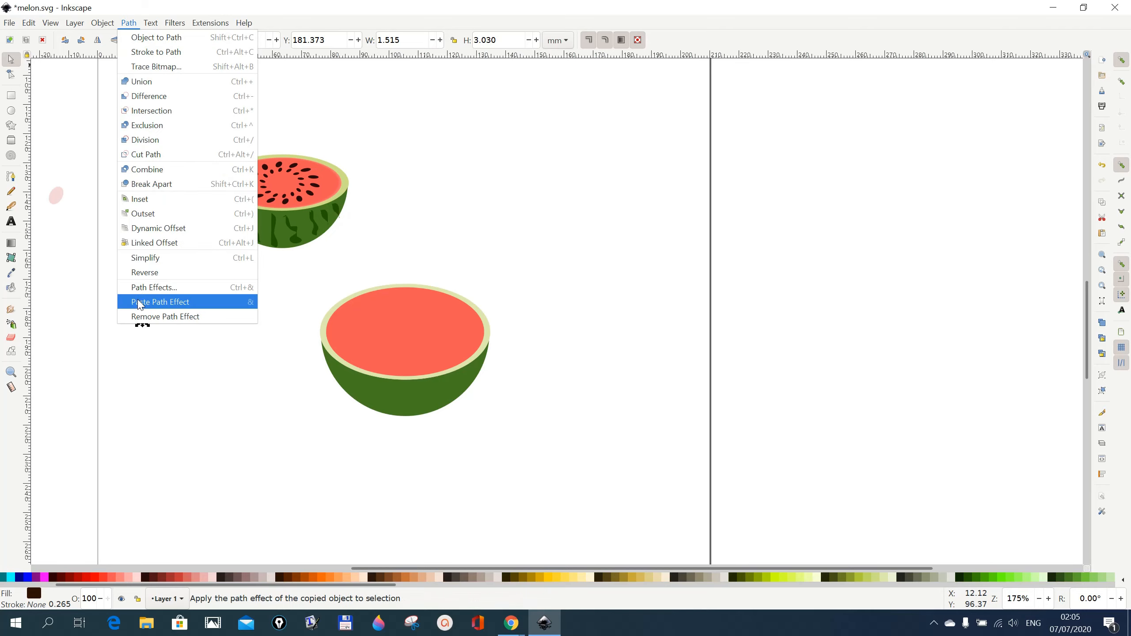
click(155, 287)
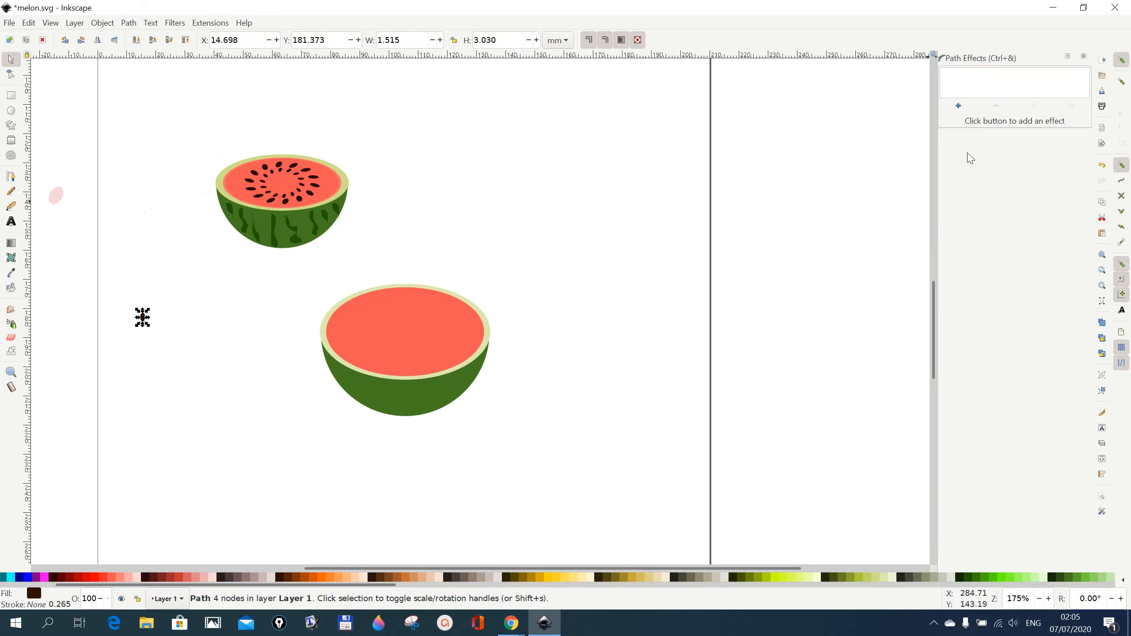
click(958, 109)
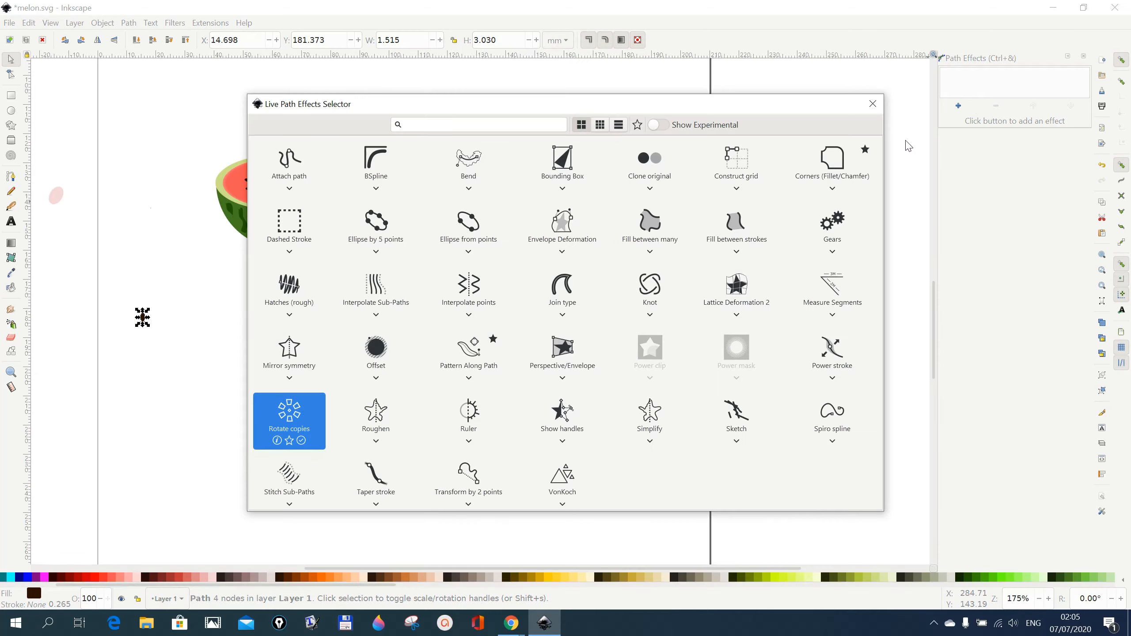
click(300, 435)
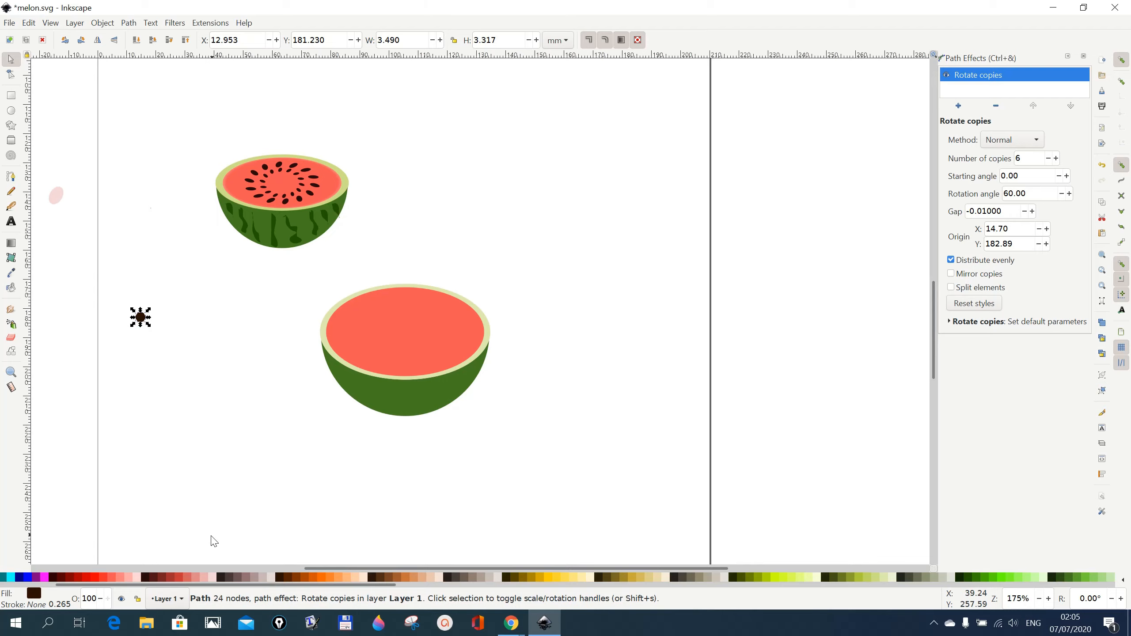
Fill the rotated seed shape beside the melon with pale yellow.
click(11, 372)
click(210, 387)
click(210, 389)
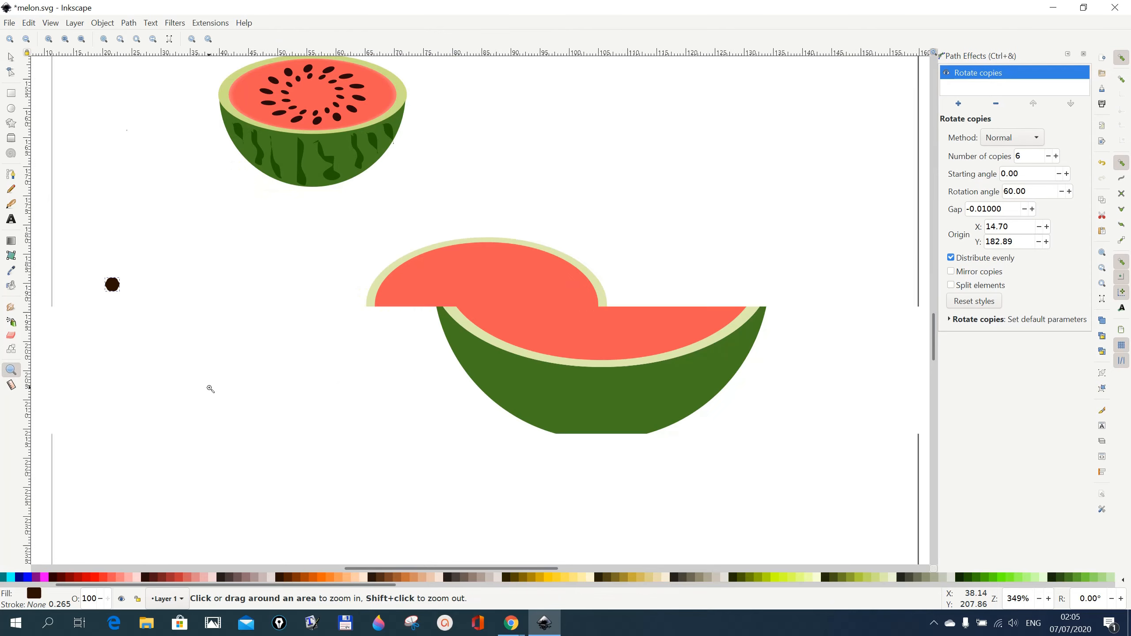
click(152, 362)
click(125, 301)
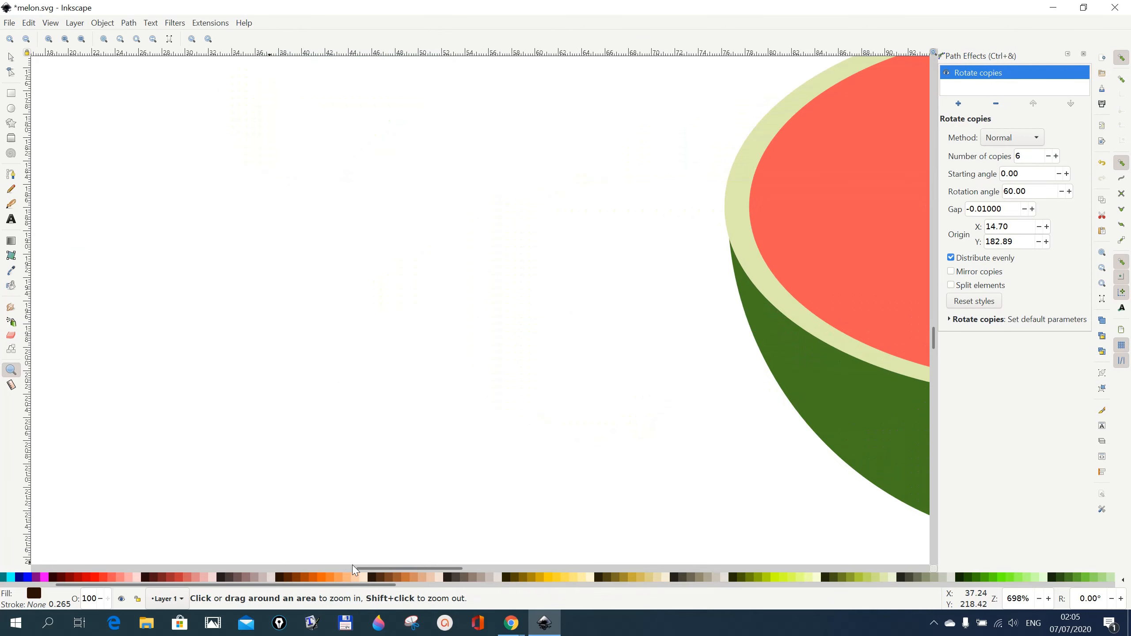
drag(409, 569, 360, 568)
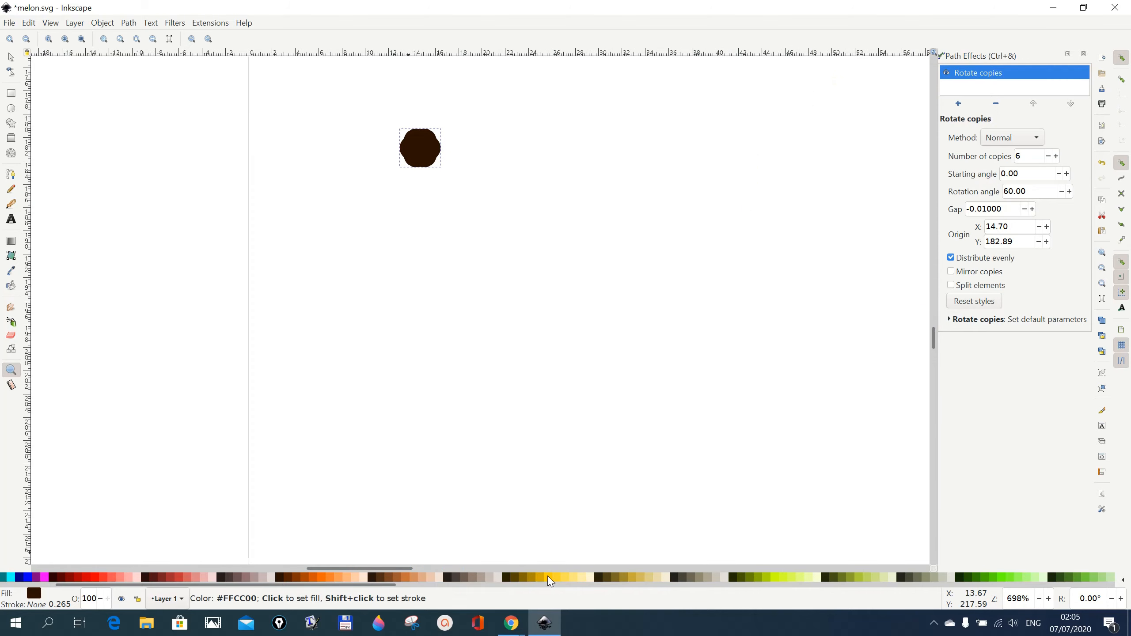
click(587, 577)
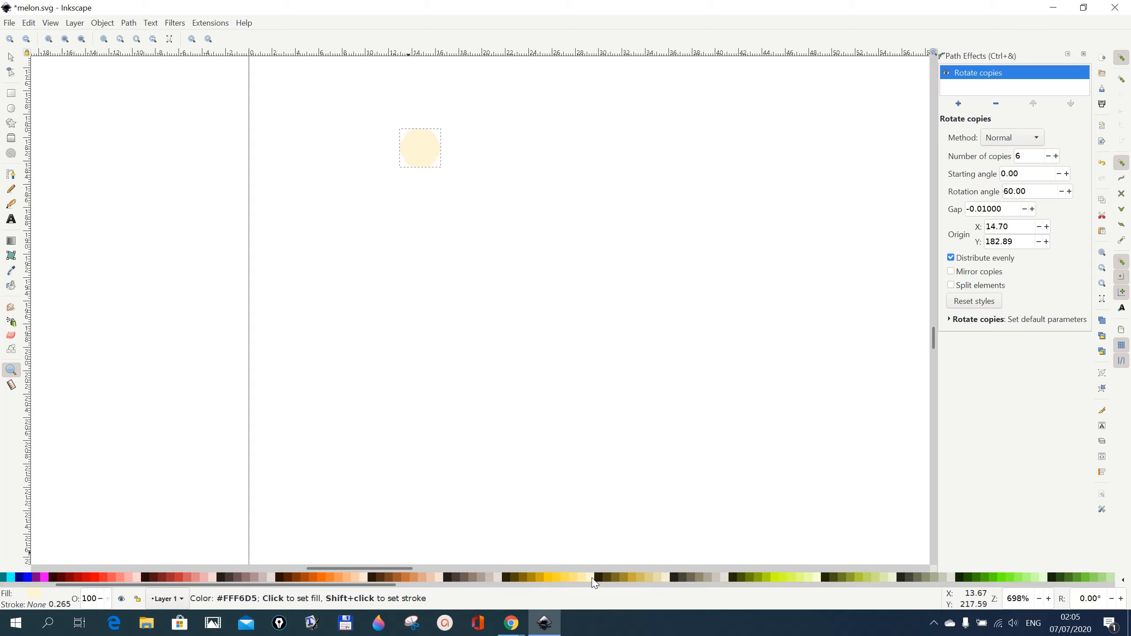
Adjust the Rotate copies origin and starting angle on the canvas to spread the six seeds into an open ring about 10.7 mm wide.
click(11, 73)
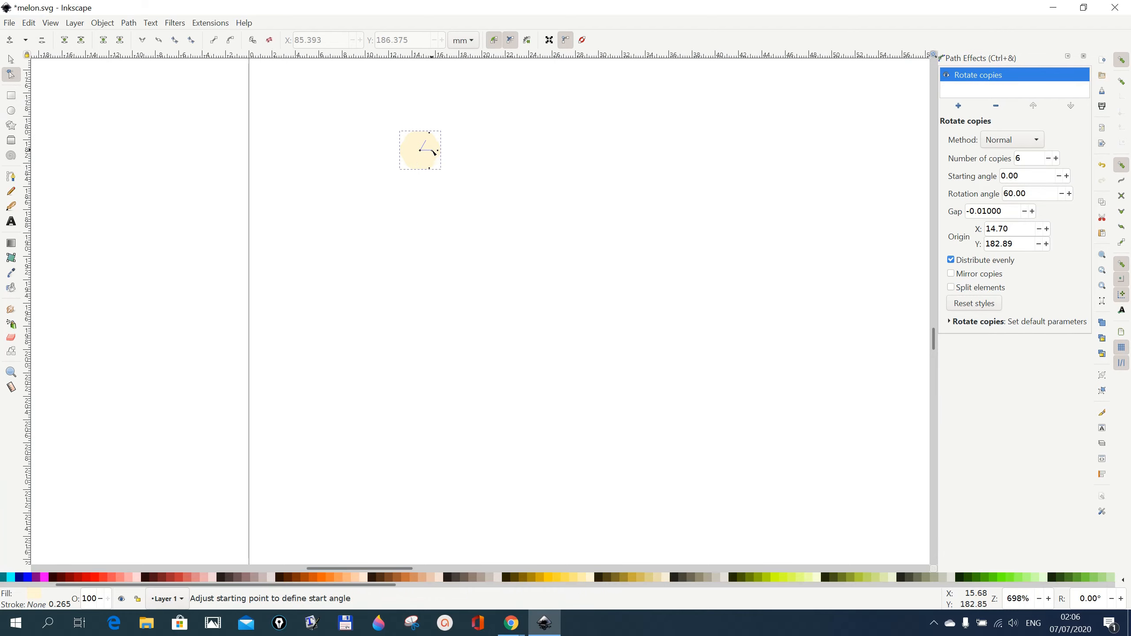
mouse_move(432, 154)
mouse_down()
mouse_move(423, 223)
mouse_move(411, 188)
mouse_move(421, 197)
mouse_move(378, 197)
mouse_move(412, 195)
mouse_up()
click(445, 279)
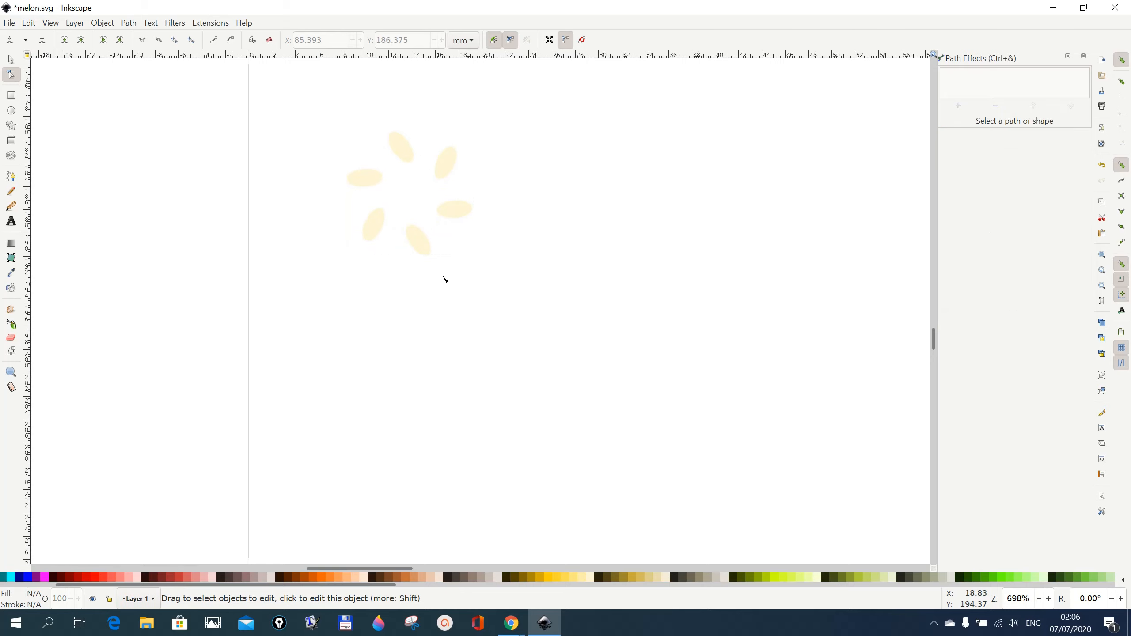
click(11, 59)
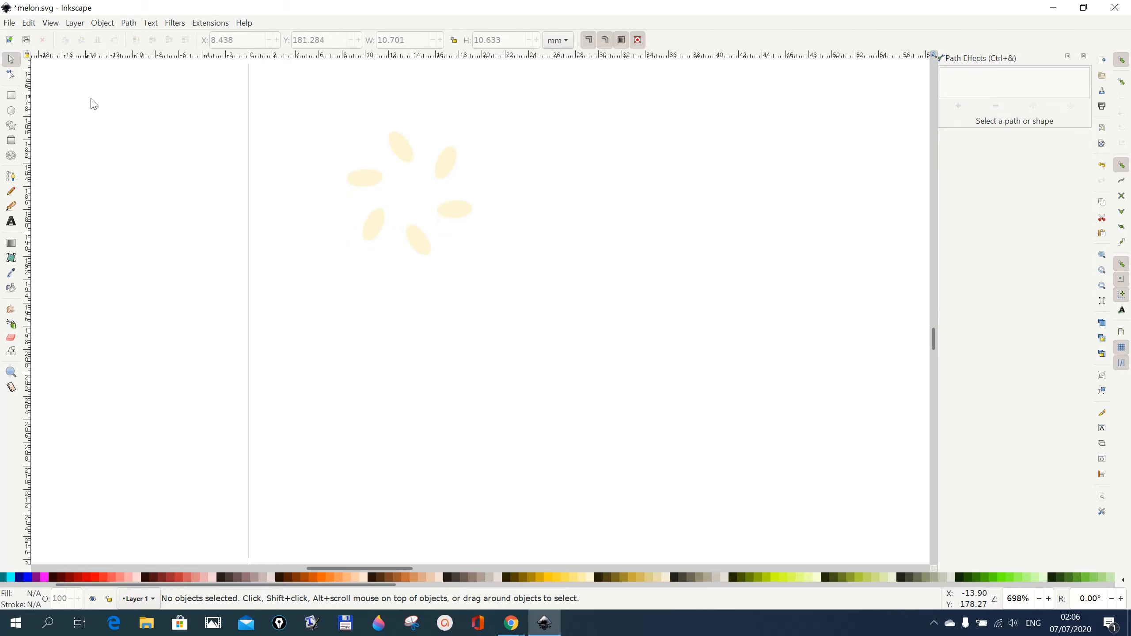
click(401, 150)
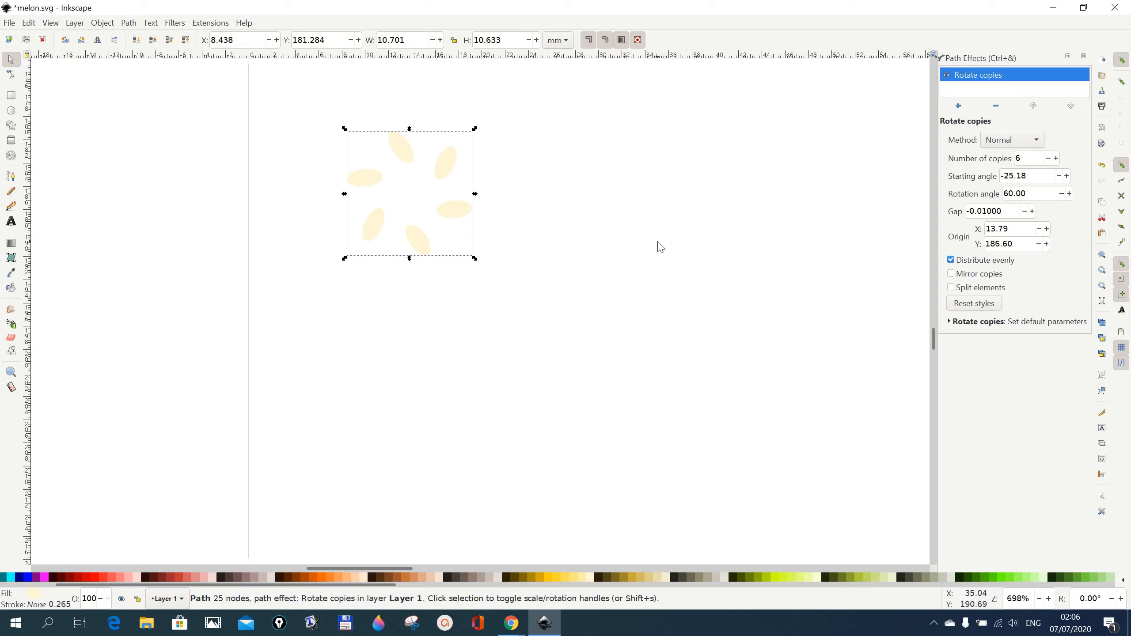
Fill the seed ring with dark brown and move it onto the centre of the large melon's red flesh.
scroll(714, 230, up, 8)
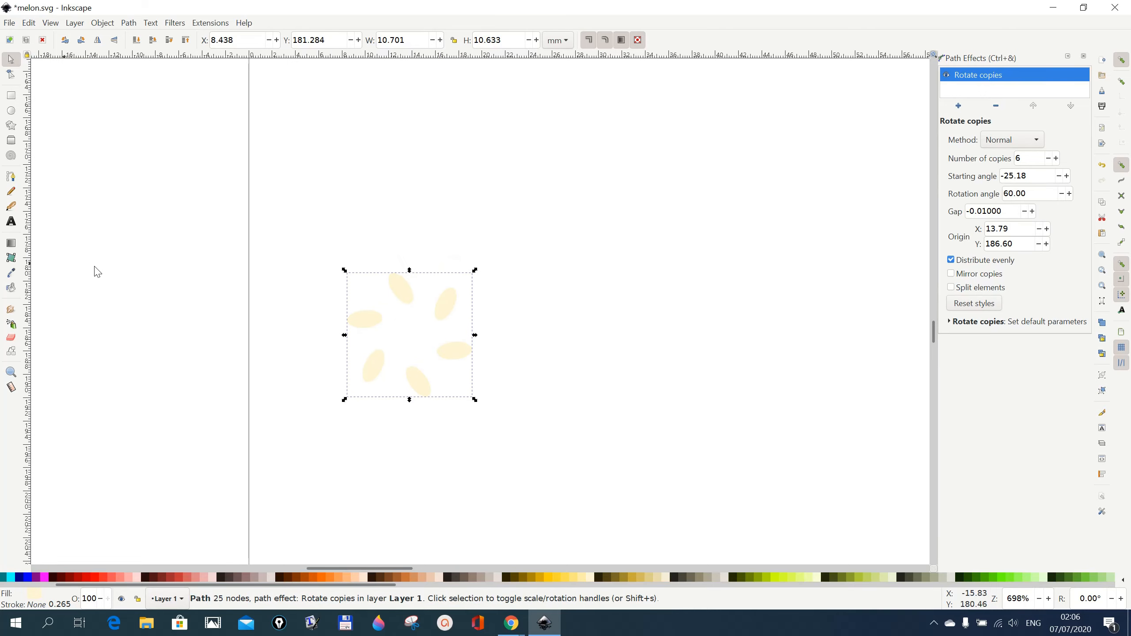
click(11, 372)
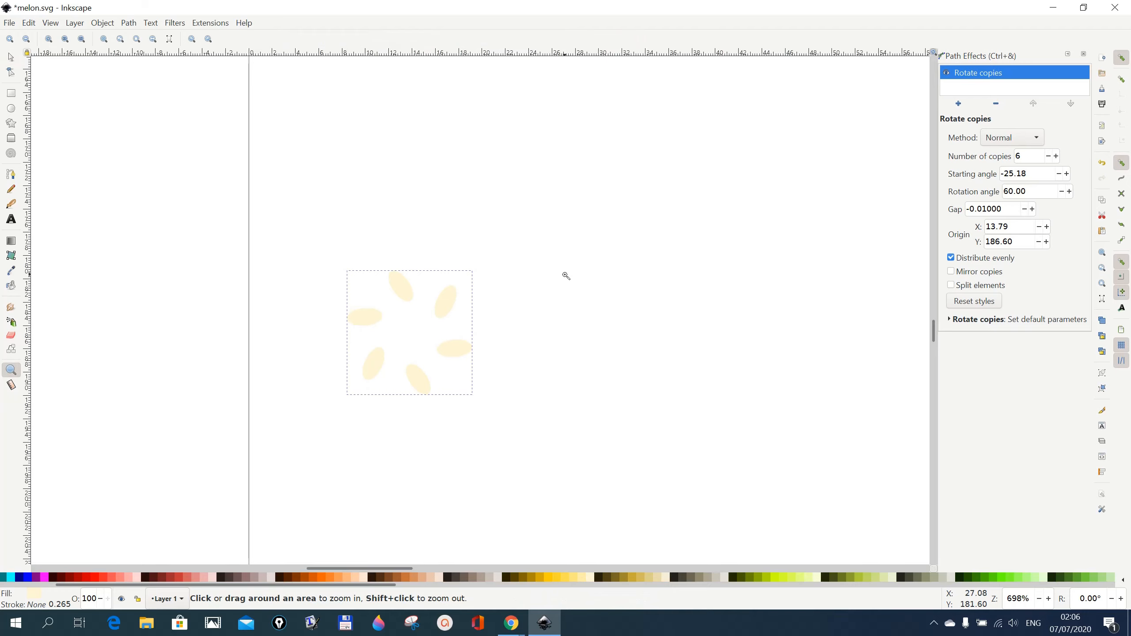
scroll(566, 275, down, 3)
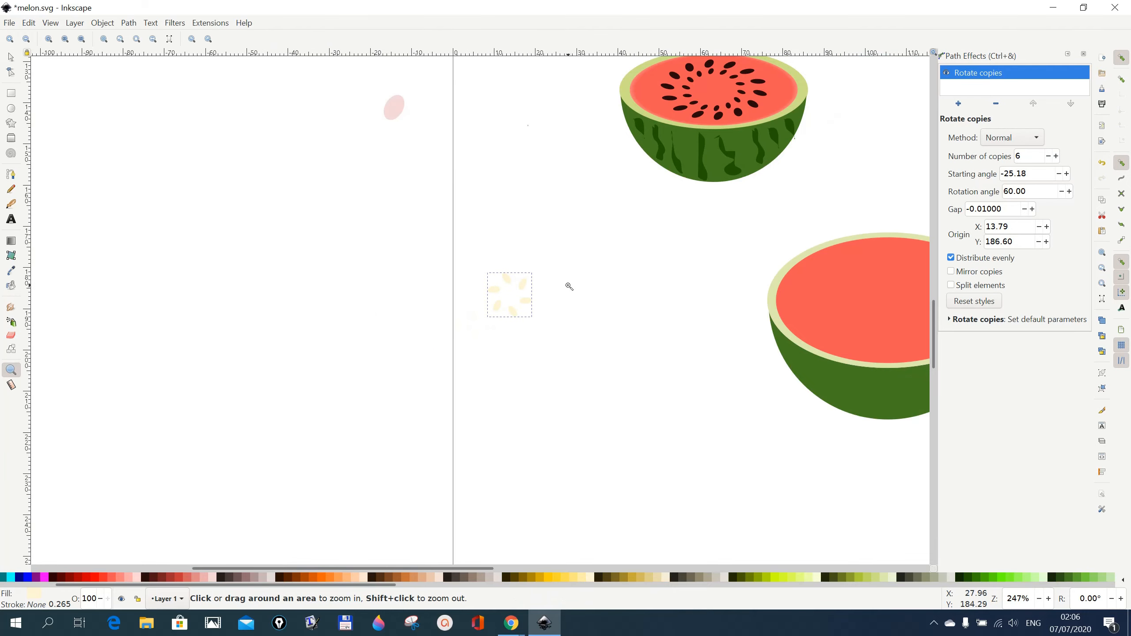
scroll(570, 288, down, 1)
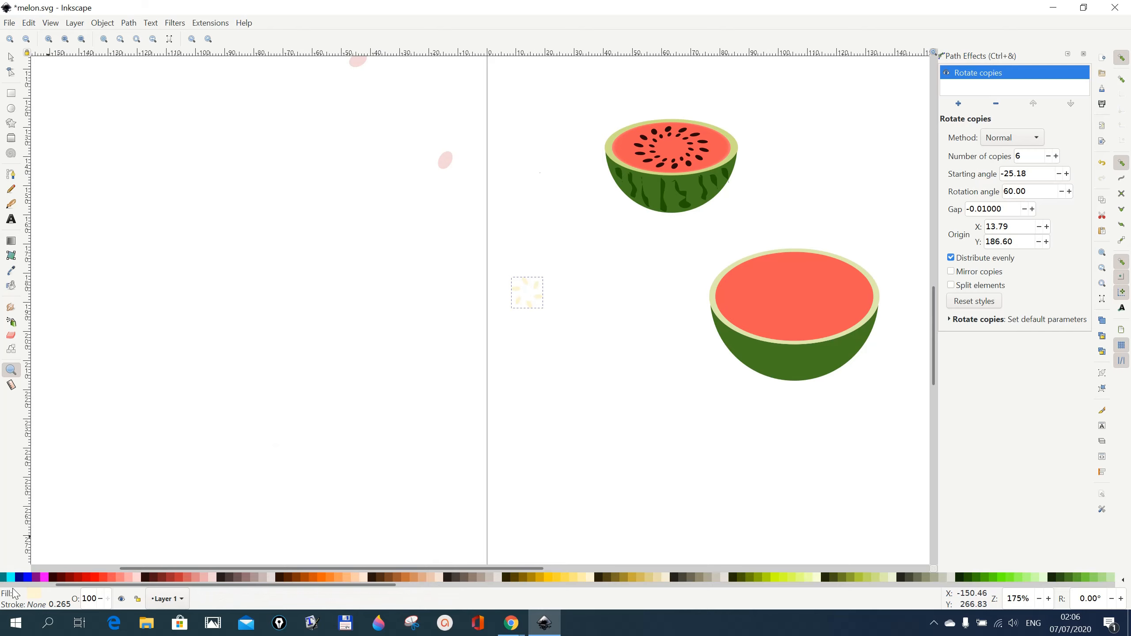
click(11, 59)
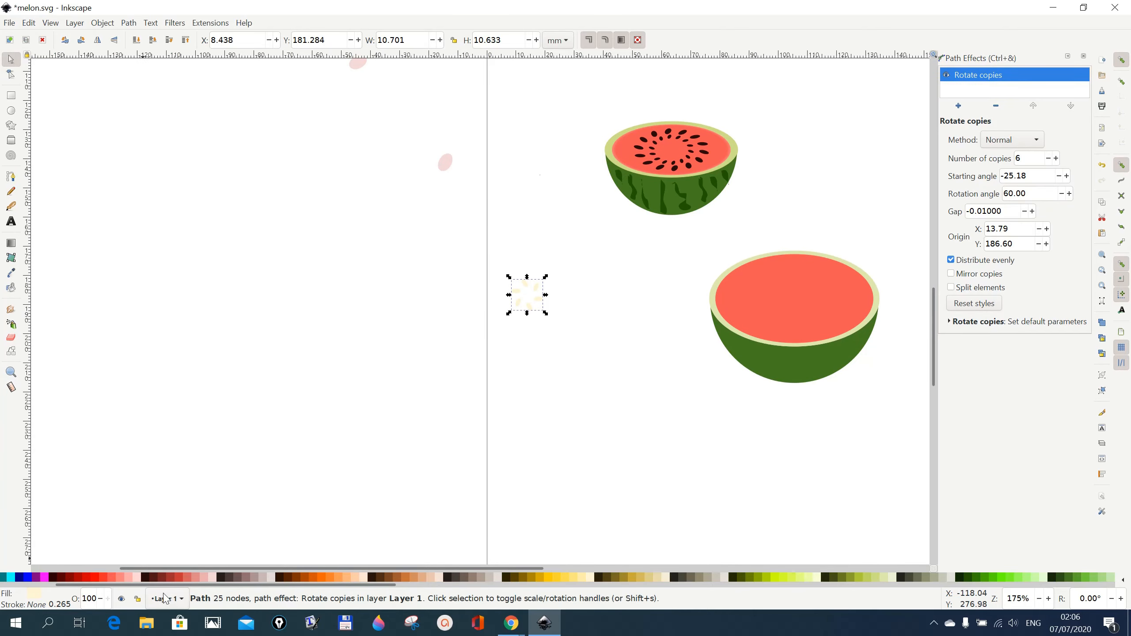
click(148, 579)
drag(531, 307, 797, 309)
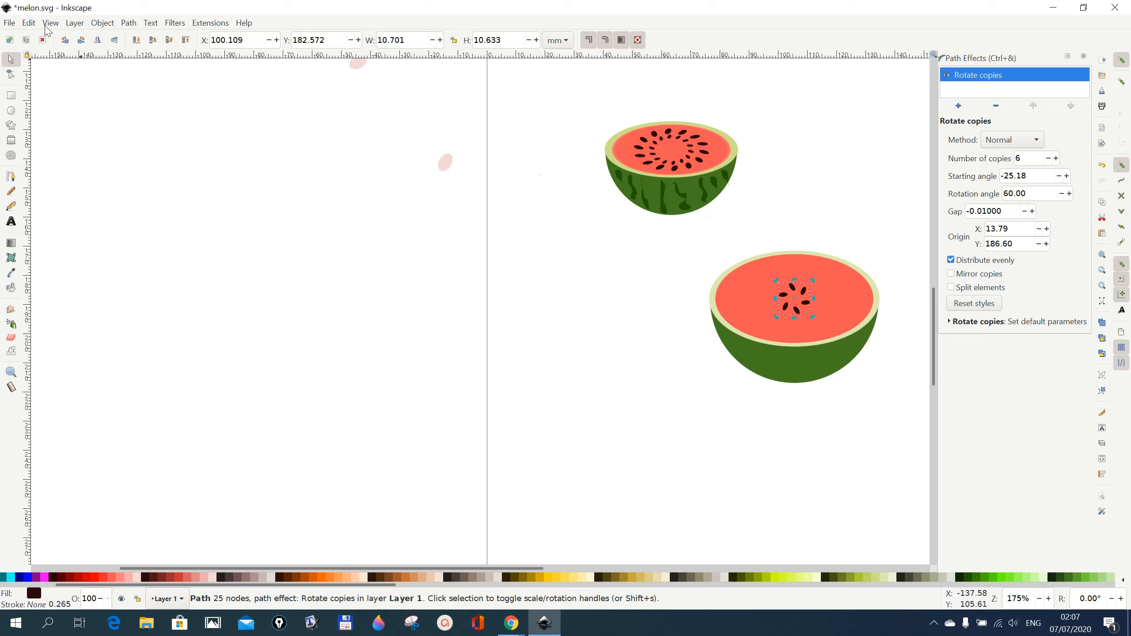
Duplicate the seed ring and adjust the copy's starting angle on the canvas to about -54.5°.
click(30, 23)
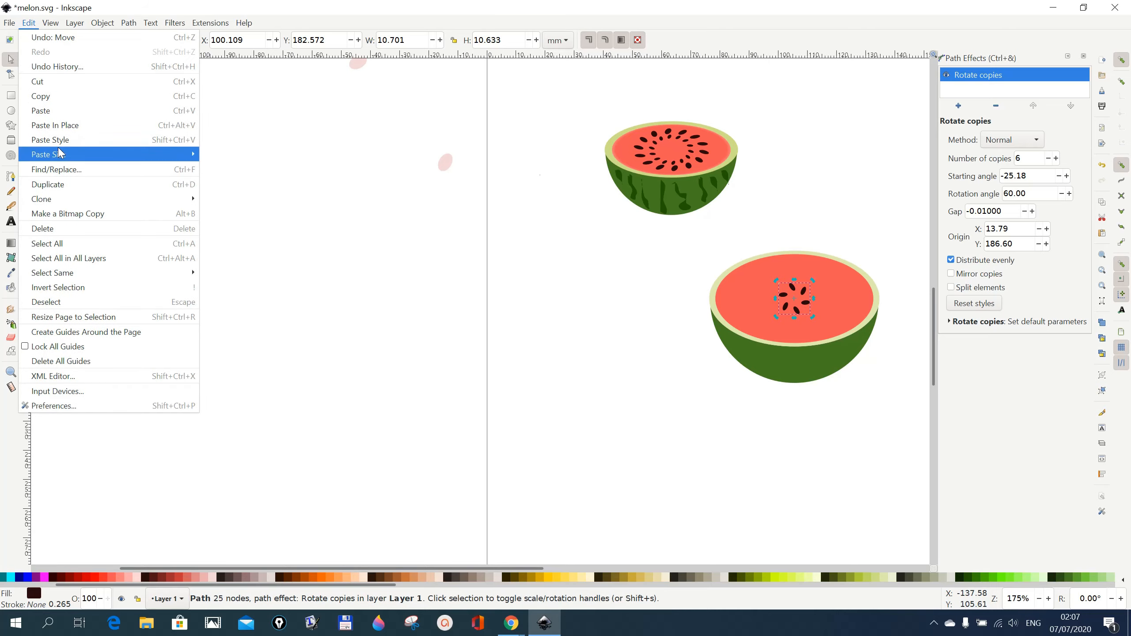
click(58, 187)
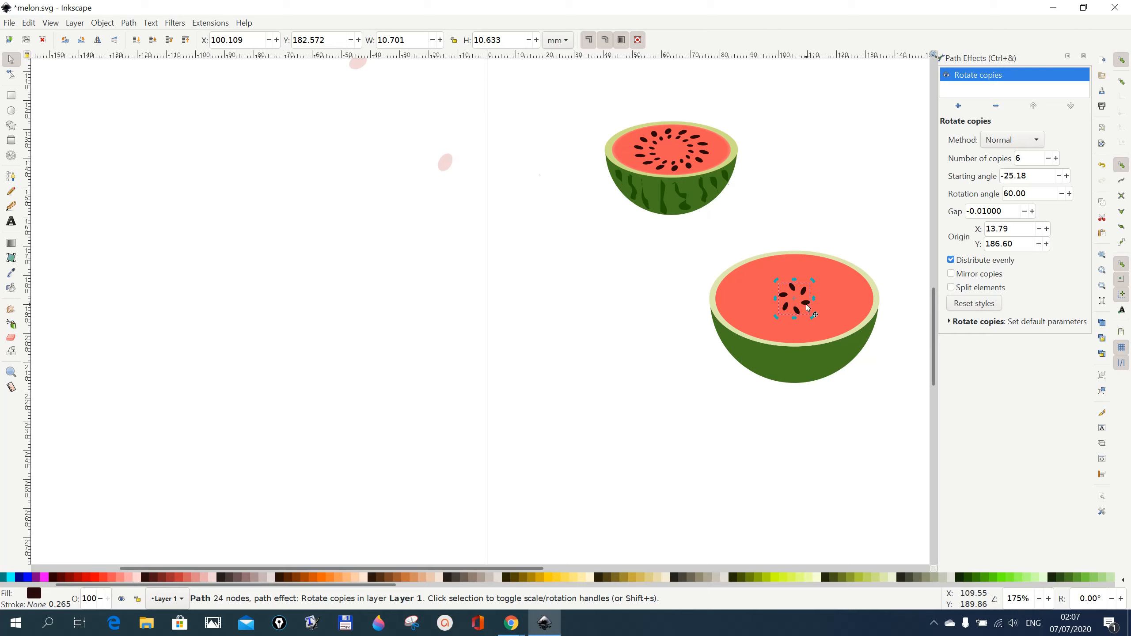
click(11, 74)
click(10, 58)
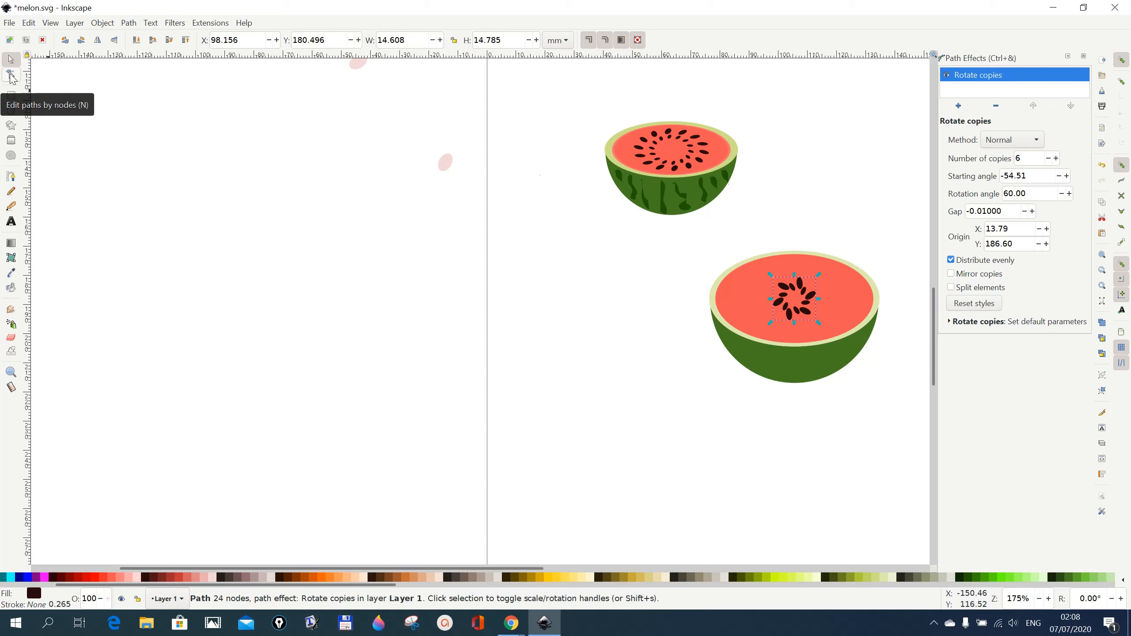
Set the duplicated seed ring's number of copies to 17.
click(1056, 158)
click(1056, 158)
click(1056, 158)
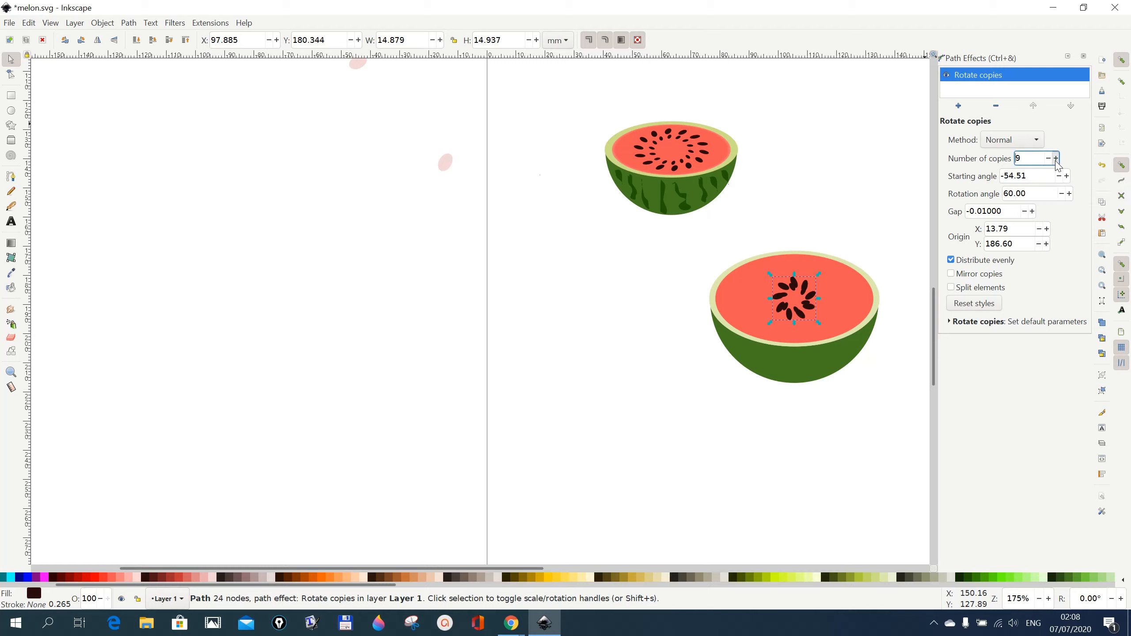
click(1056, 159)
click(1056, 159)
click(1056, 159)
click(1056, 158)
click(1056, 158)
click(1056, 158)
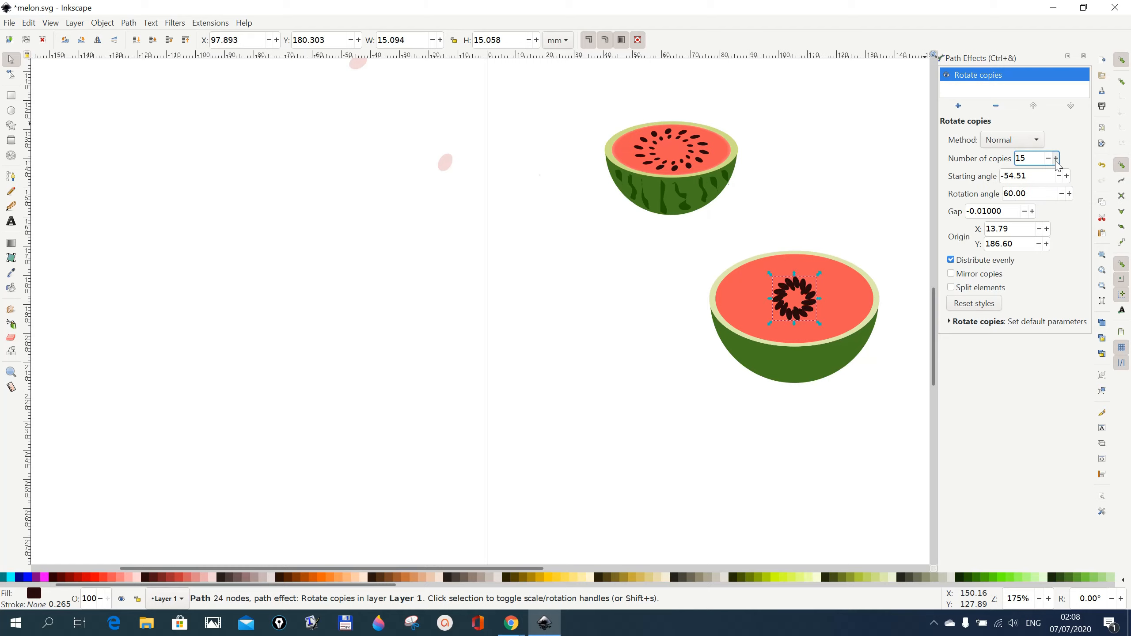
click(1056, 159)
click(1056, 159)
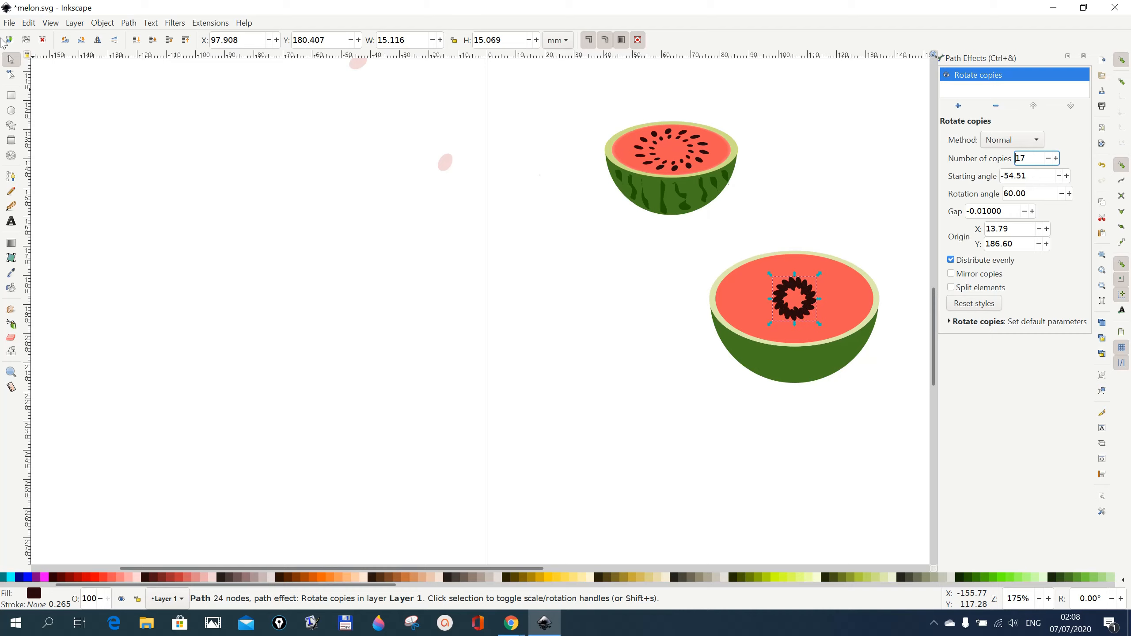
Shift the 17-seed ring's rotation origin to widen it to about 29.4 mm, and centre it around the inner seeds.
click(12, 73)
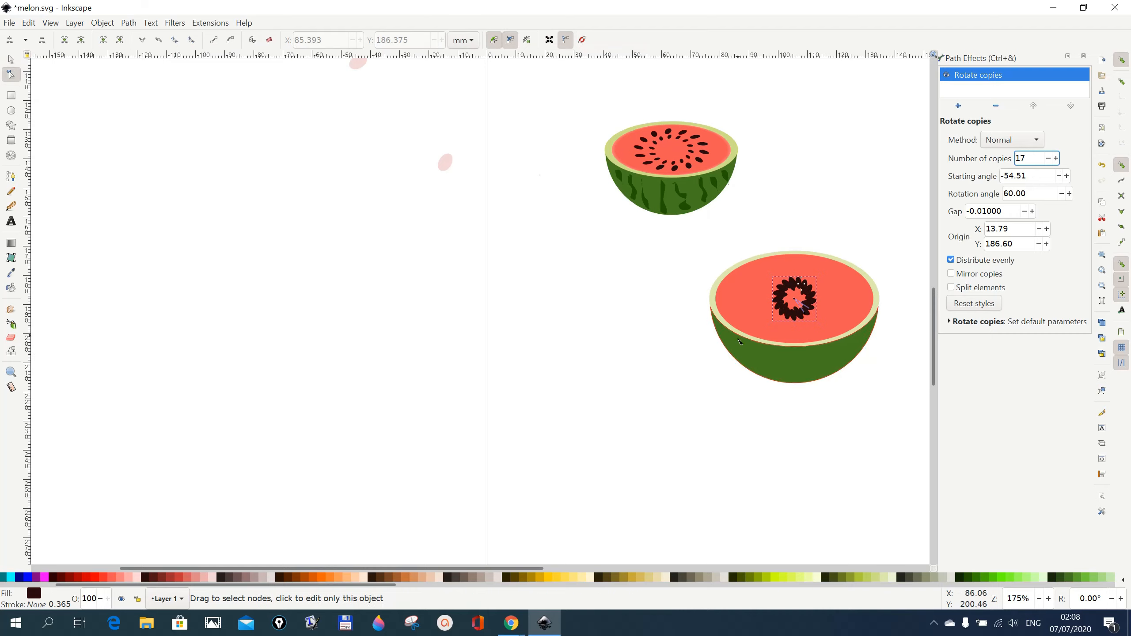
mouse_move(796, 302)
mouse_down()
mouse_move(799, 450)
mouse_move(799, 322)
mouse_up()
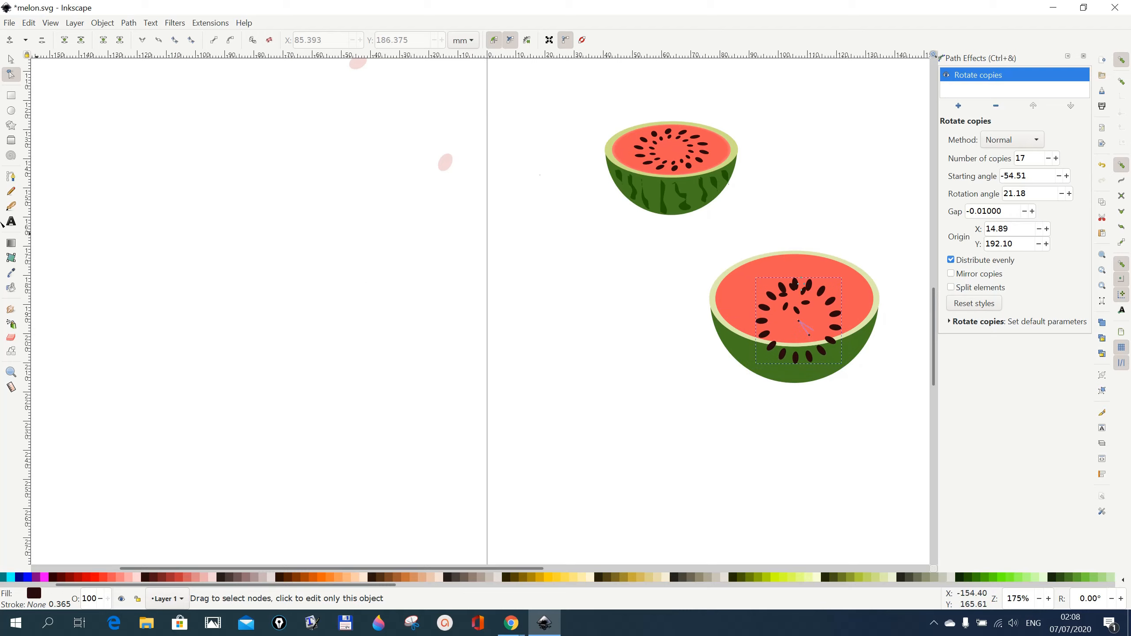
click(11, 59)
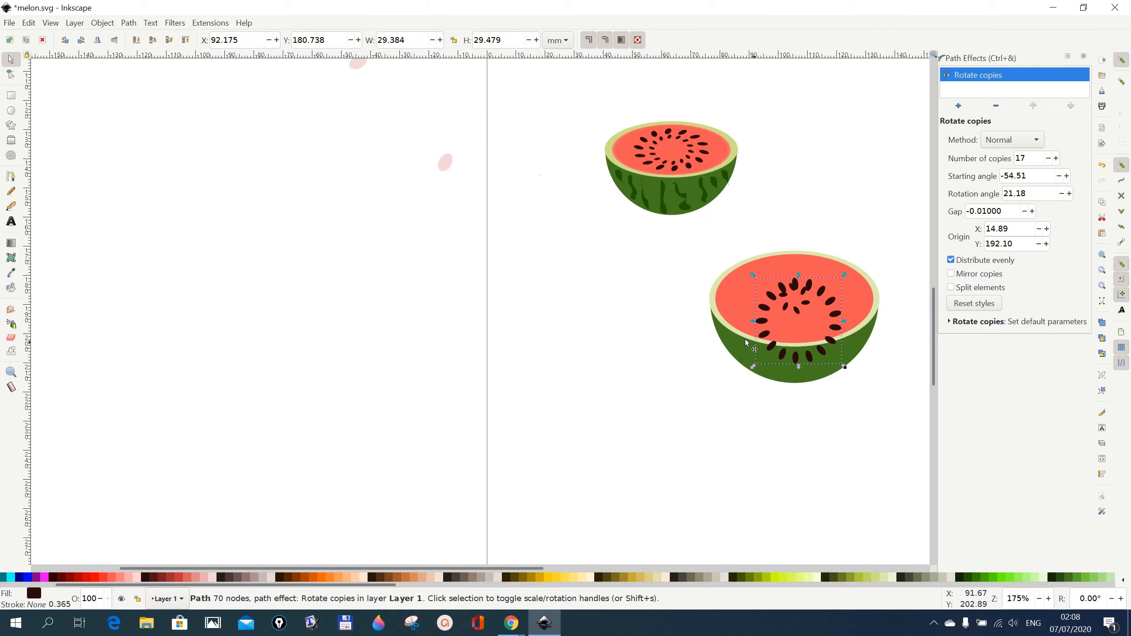
drag(824, 351, 823, 332)
click(831, 431)
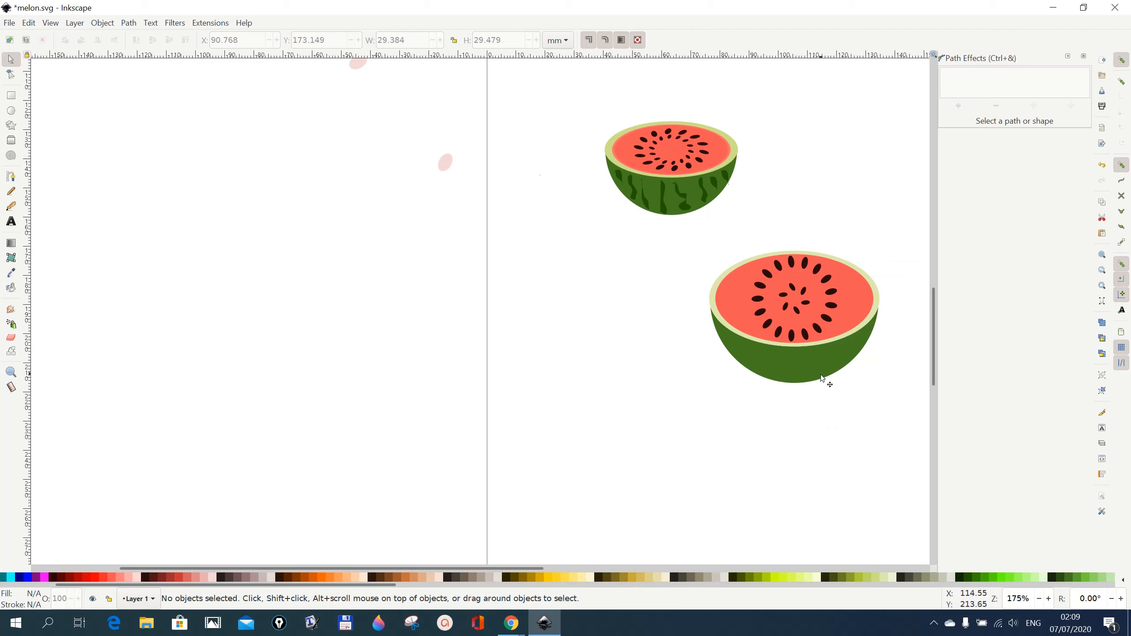
Scale the outer seed ring down about its centre to roughly 25.8 mm across.
click(807, 335)
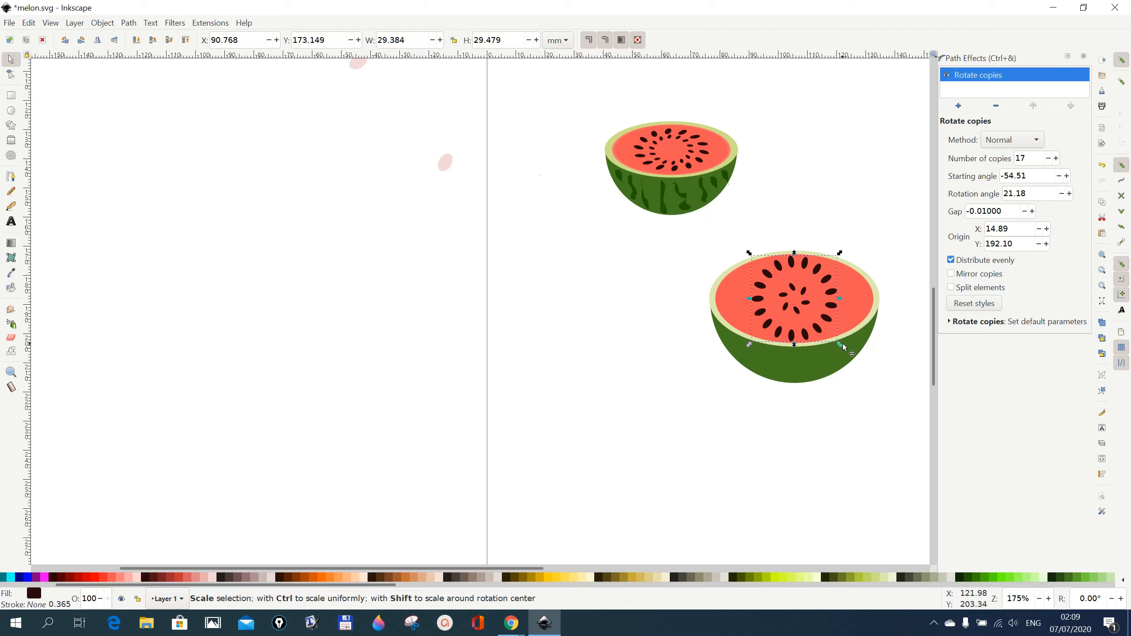
drag(839, 342, 835, 340)
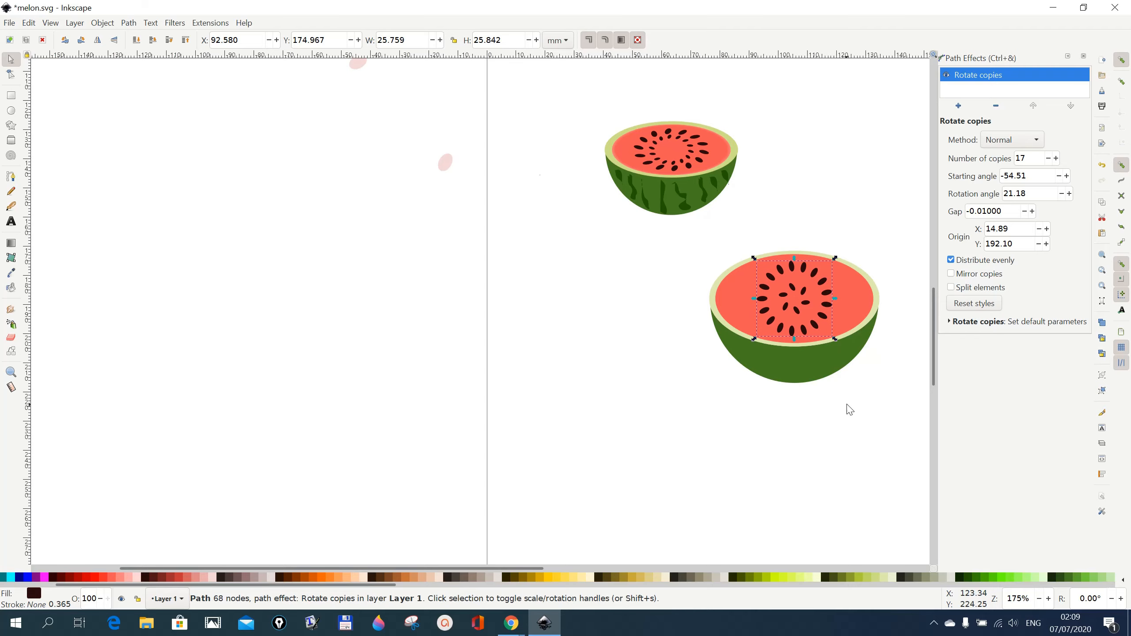
click(849, 413)
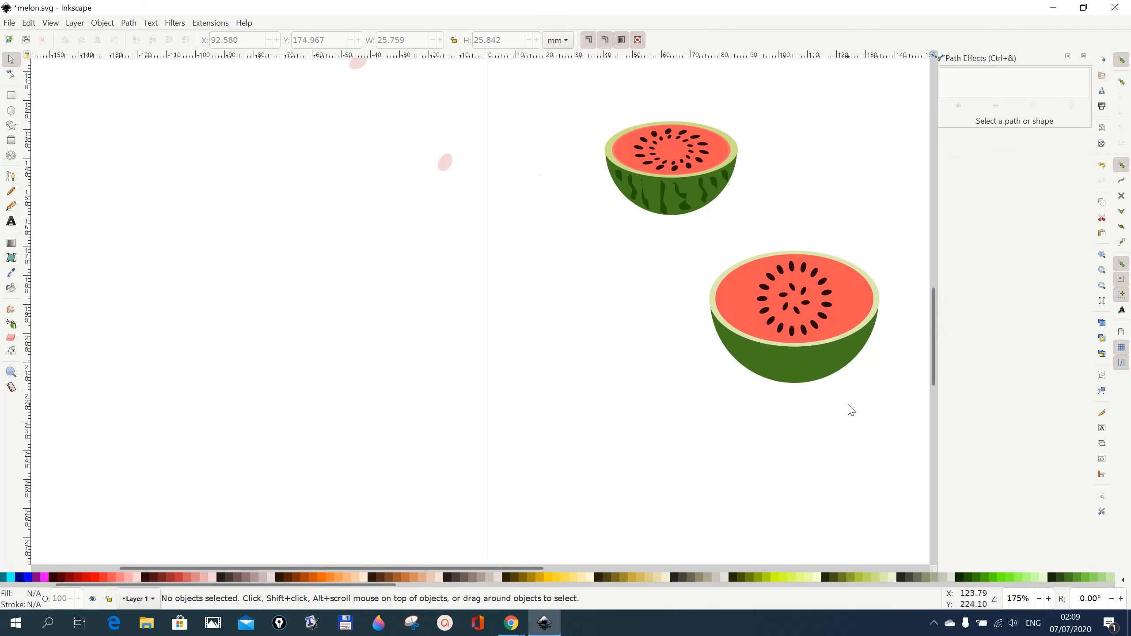
Set the inner seed ring's number of copies to 9.
click(797, 308)
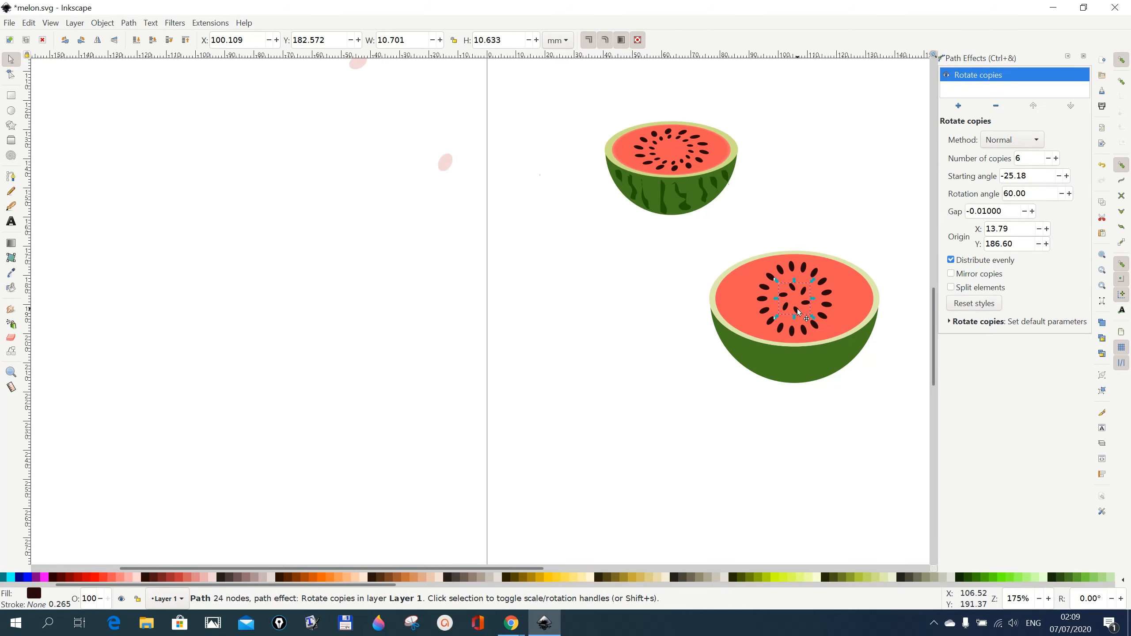
click(1056, 158)
click(1056, 158)
click(1057, 158)
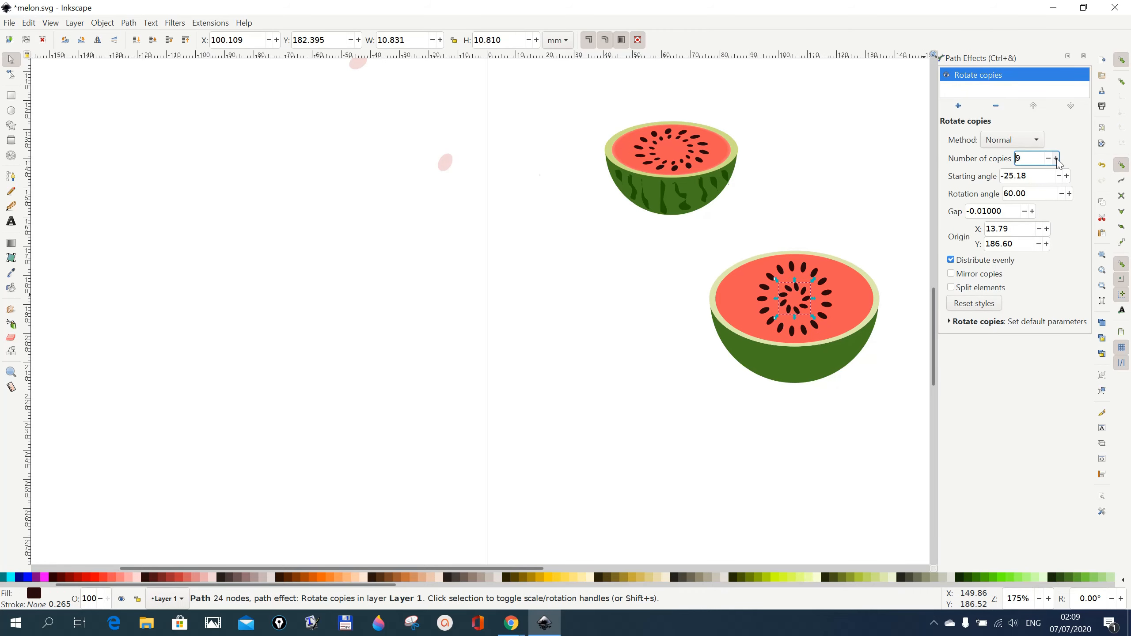
click(871, 383)
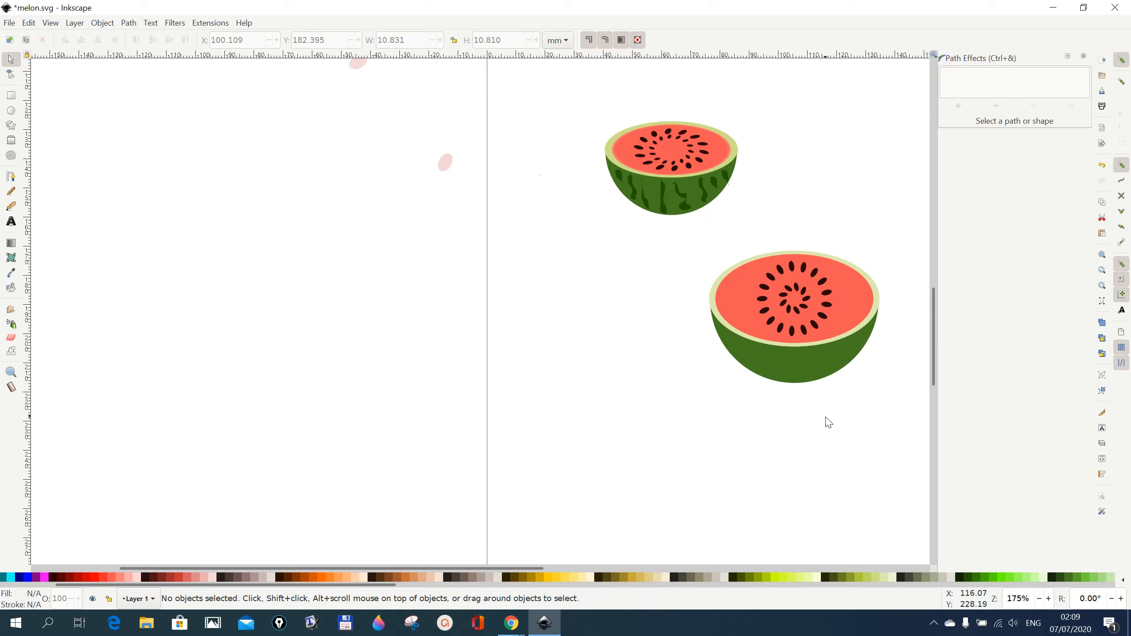
Set the outer seed ring's number of copies to 25.
click(828, 306)
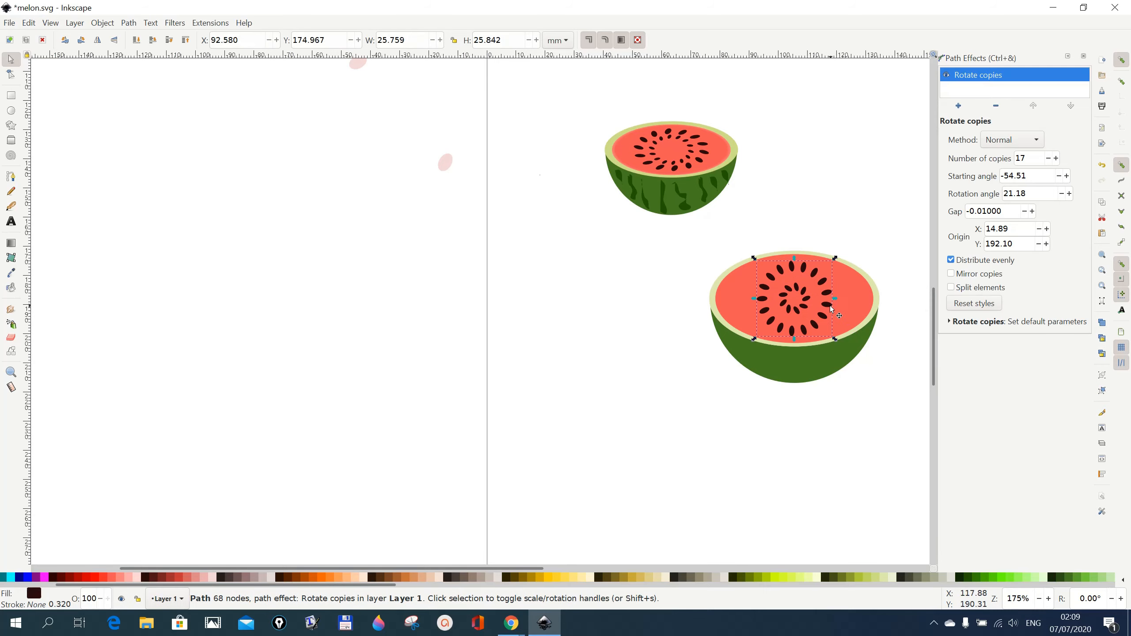
click(1056, 158)
click(1056, 159)
click(1056, 158)
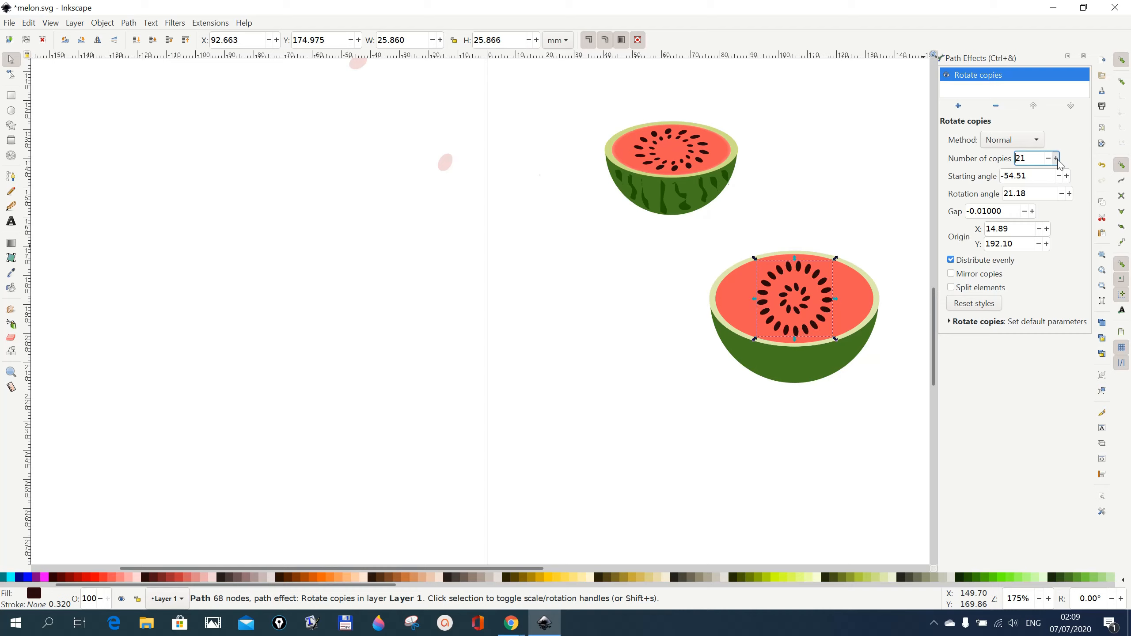
click(1056, 158)
click(1057, 158)
click(1056, 159)
click(1056, 159)
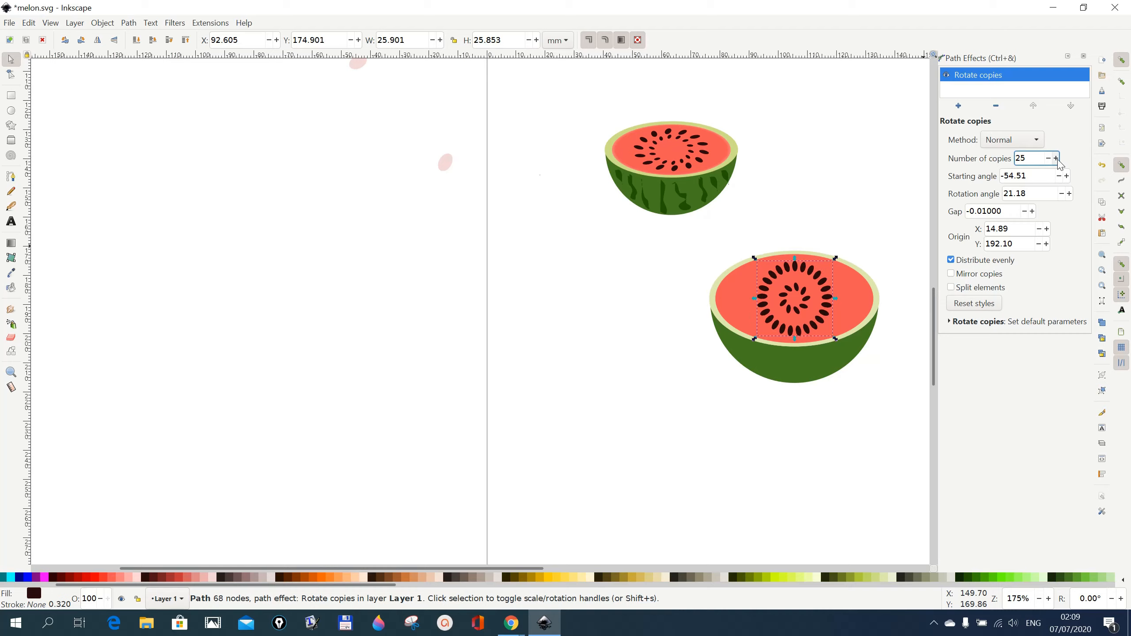
click(880, 431)
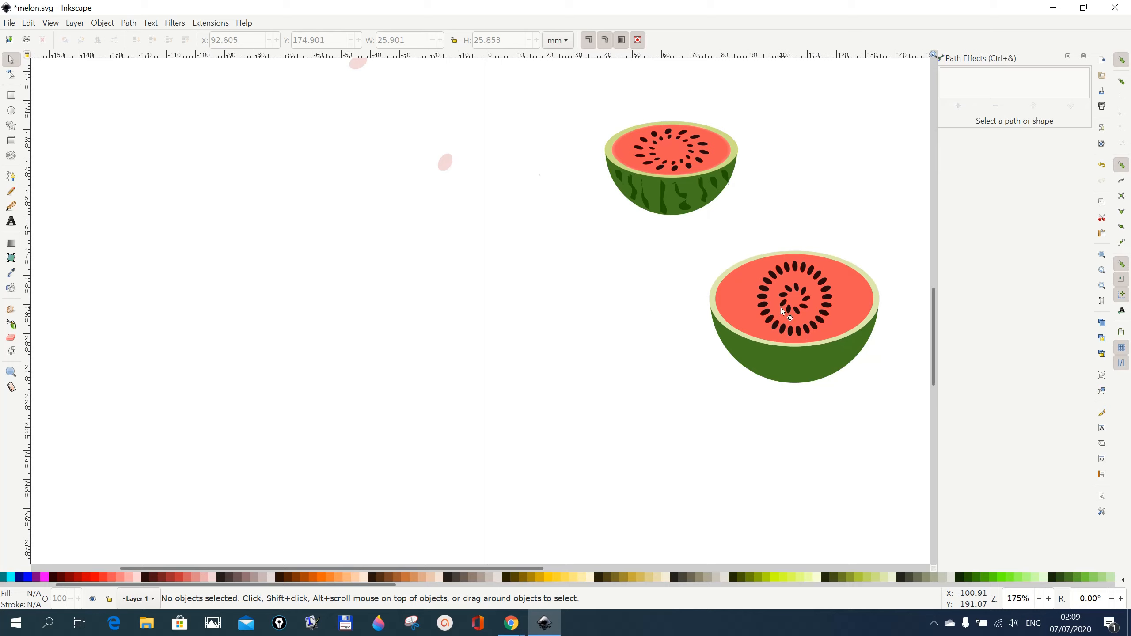
click(773, 318)
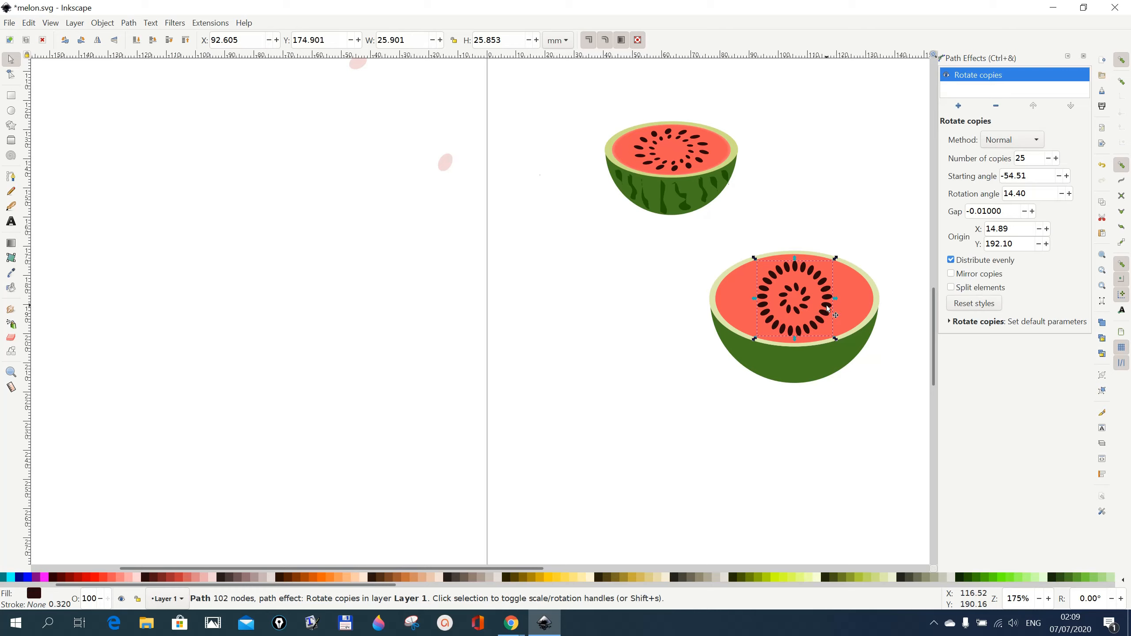
Nudge the outer seed ring's rotation origin to about X 14.81, Y 192.11 to centre it around the inner seeds.
click(12, 76)
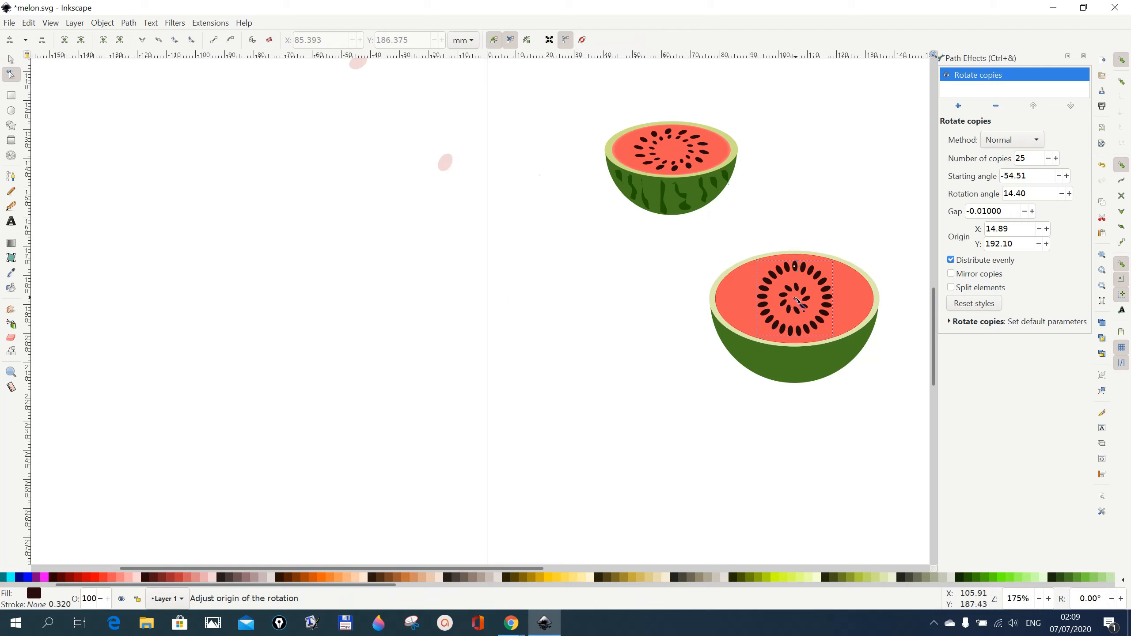
mouse_move(795, 301)
mouse_down()
mouse_move(805, 315)
mouse_move(792, 320)
mouse_move(782, 303)
mouse_move(784, 324)
mouse_move(796, 302)
mouse_up()
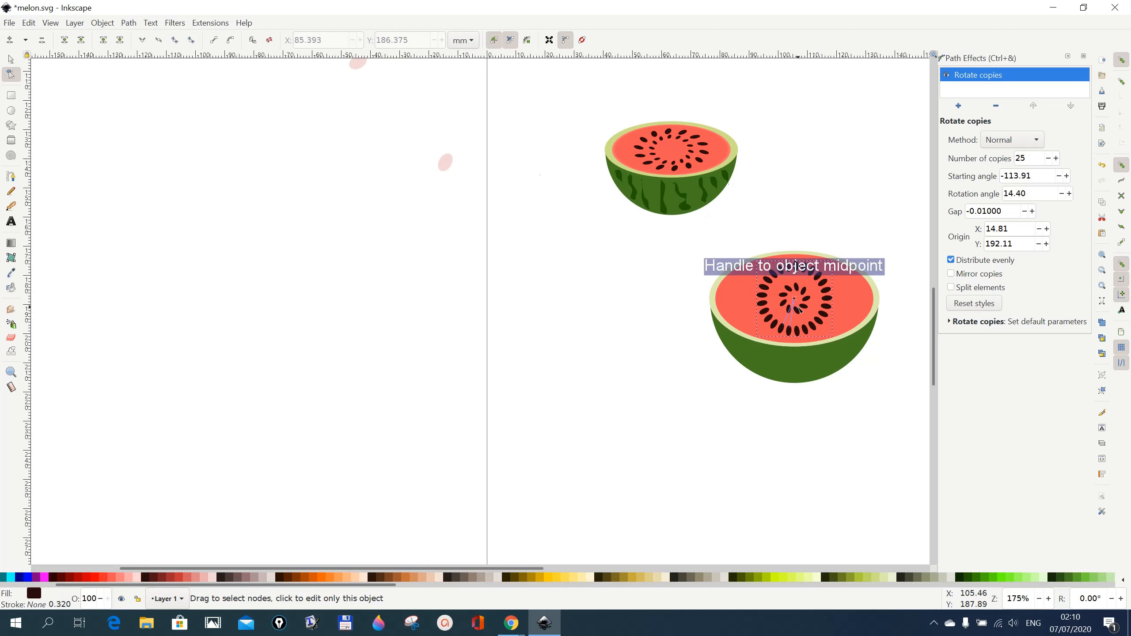
click(829, 407)
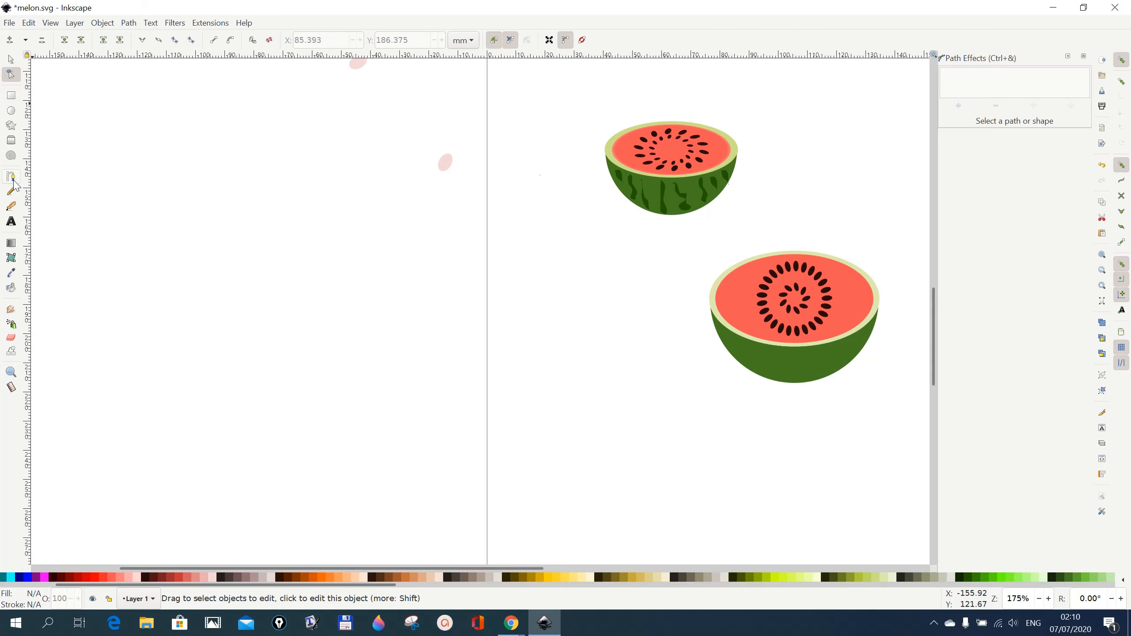
Draw seven narrow closed stripe outlines across the green rind with the Pencil tool, roughly upright and shorter near the edges.
key(p)
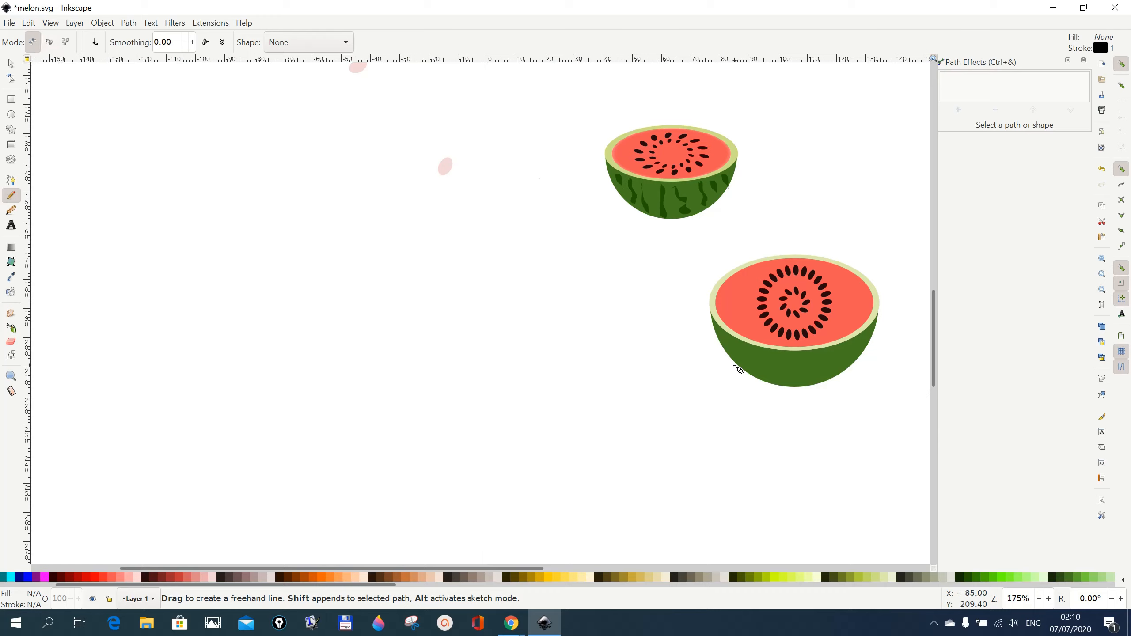
mouse_move(731, 341)
mouse_down()
mouse_move(749, 369)
mouse_move(735, 342)
mouse_move(761, 357)
mouse_move(769, 380)
mouse_move(767, 358)
mouse_up()
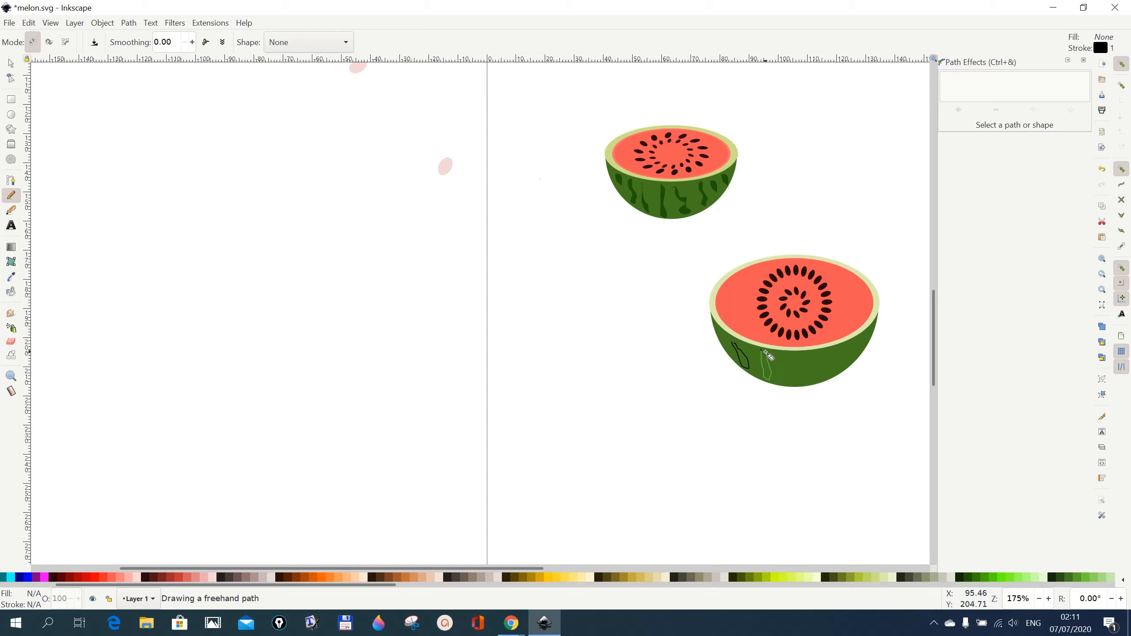
mouse_move(763, 355)
mouse_down()
mouse_move(784, 358)
mouse_move(788, 373)
mouse_up()
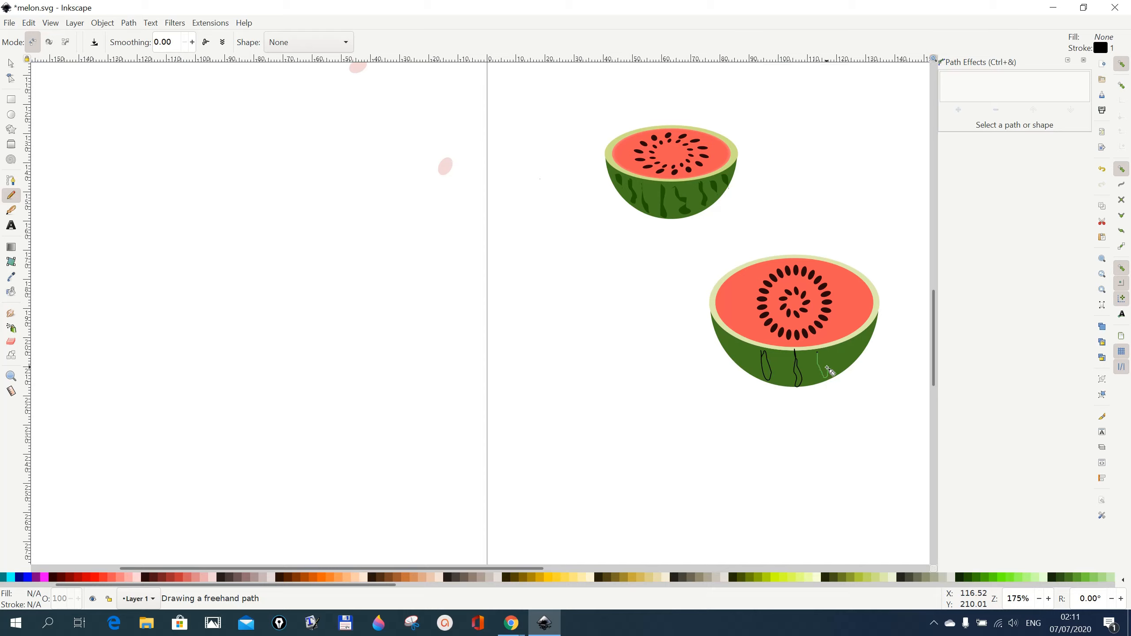
mouse_move(828, 368)
mouse_down()
mouse_move(820, 355)
mouse_move(851, 353)
mouse_up()
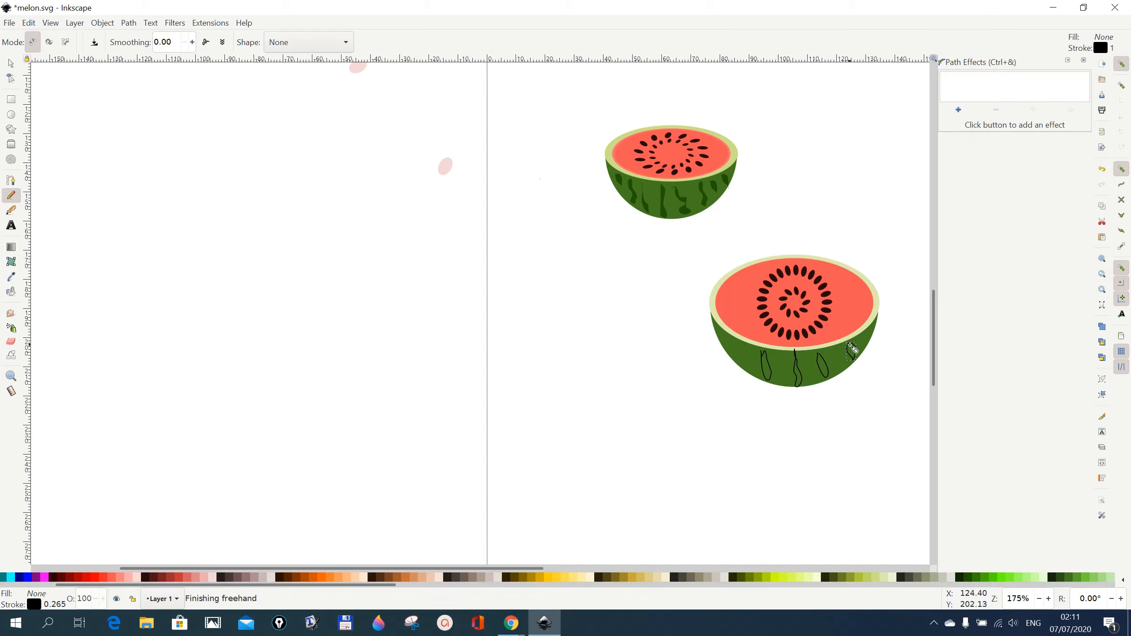
mouse_move(732, 341)
mouse_down()
mouse_move(739, 360)
mouse_move(734, 342)
mouse_up()
drag(868, 337, 868, 337)
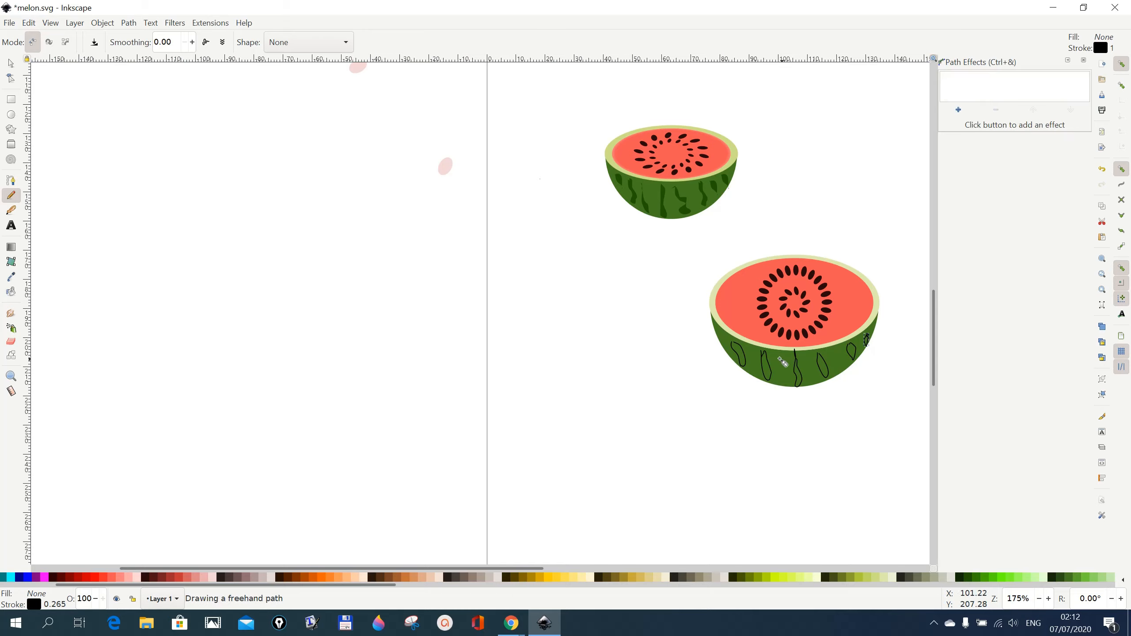
mouse_move(779, 360)
mouse_down()
mouse_move(786, 384)
mouse_move(782, 359)
mouse_up()
Fill all seven freehand stripe outlines on the rind with dark green #2D5016.
click(11, 63)
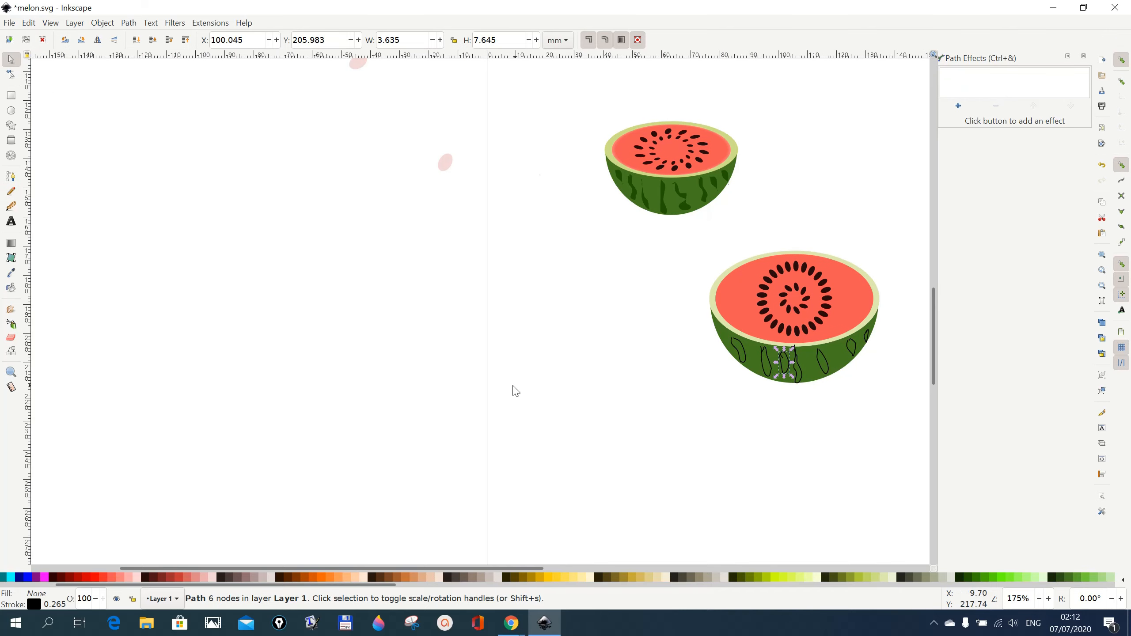
shift+click(867, 340)
shift+click(852, 355)
shift+click(797, 379)
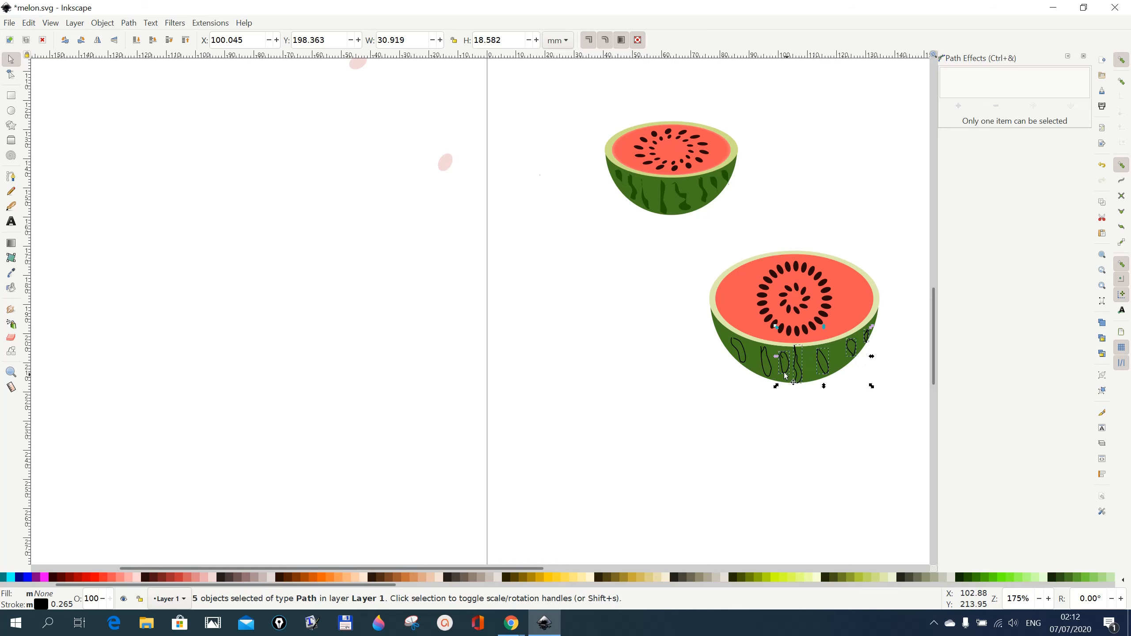
shift+click(768, 371)
shift+click(739, 360)
shift+click(1053, 578)
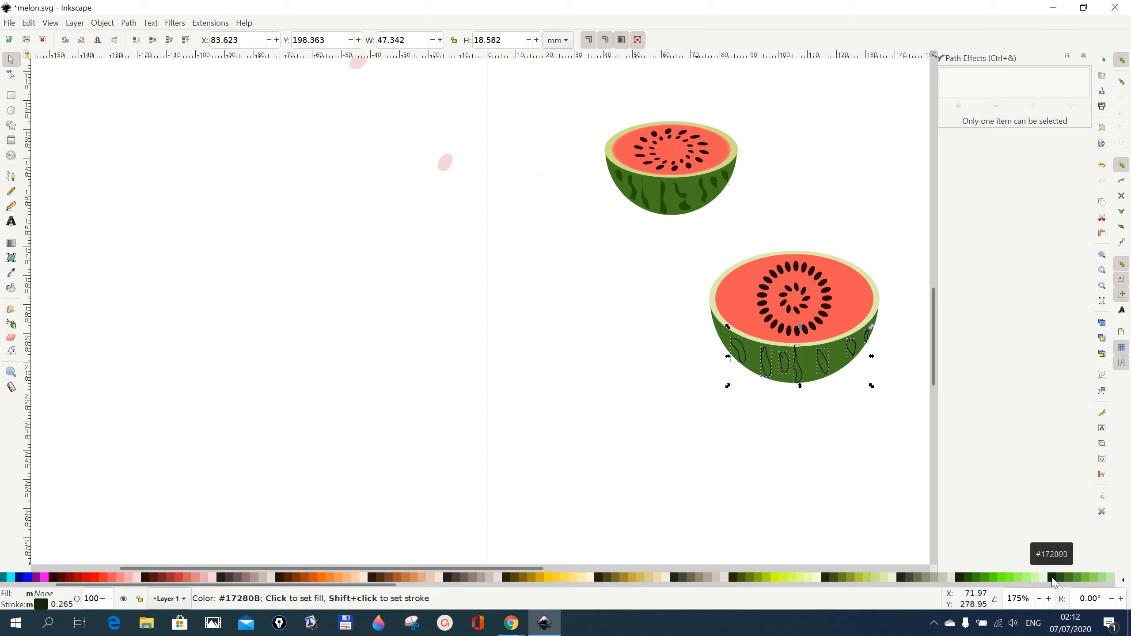
click(1053, 578)
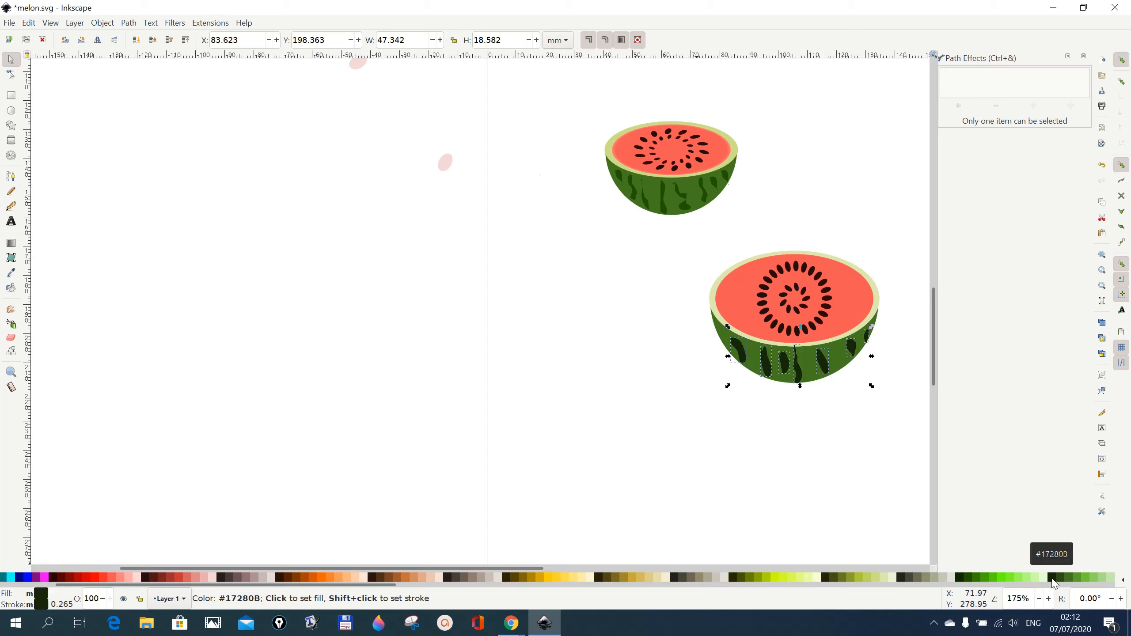
click(1062, 578)
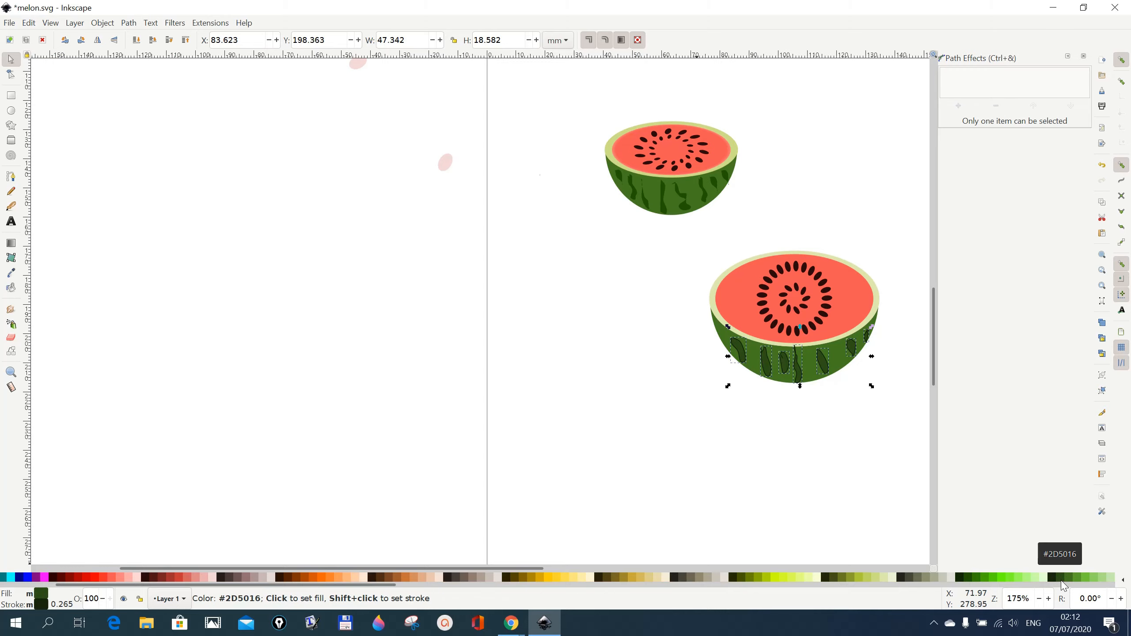
Remove the stroke paint from all seven rind stripes.
click(103, 22)
click(106, 52)
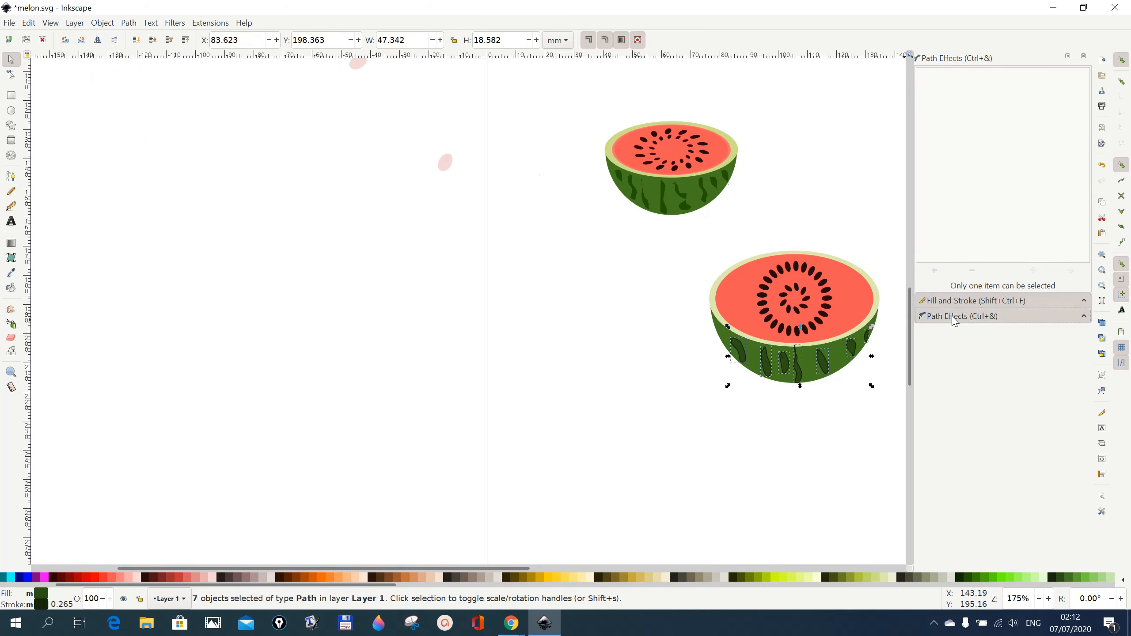
click(958, 301)
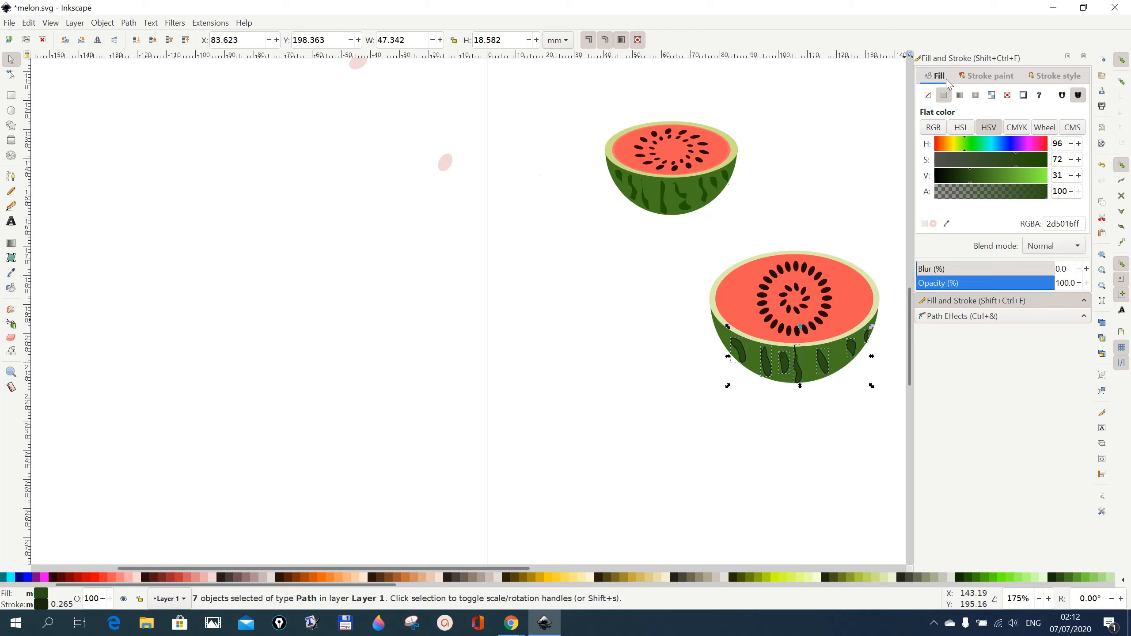
click(975, 79)
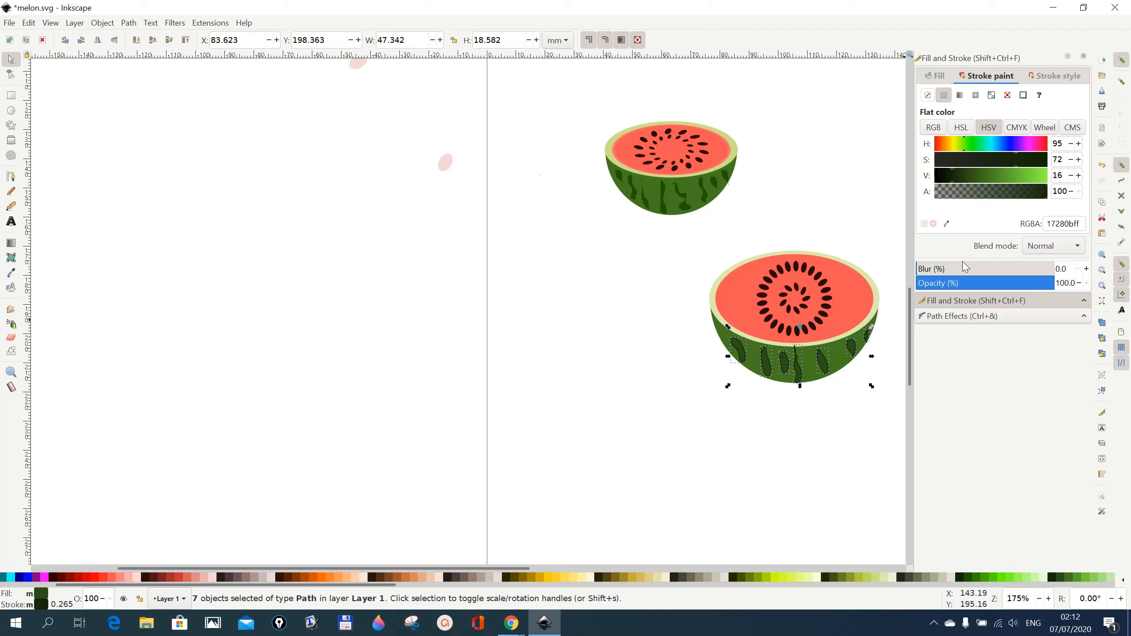
click(926, 96)
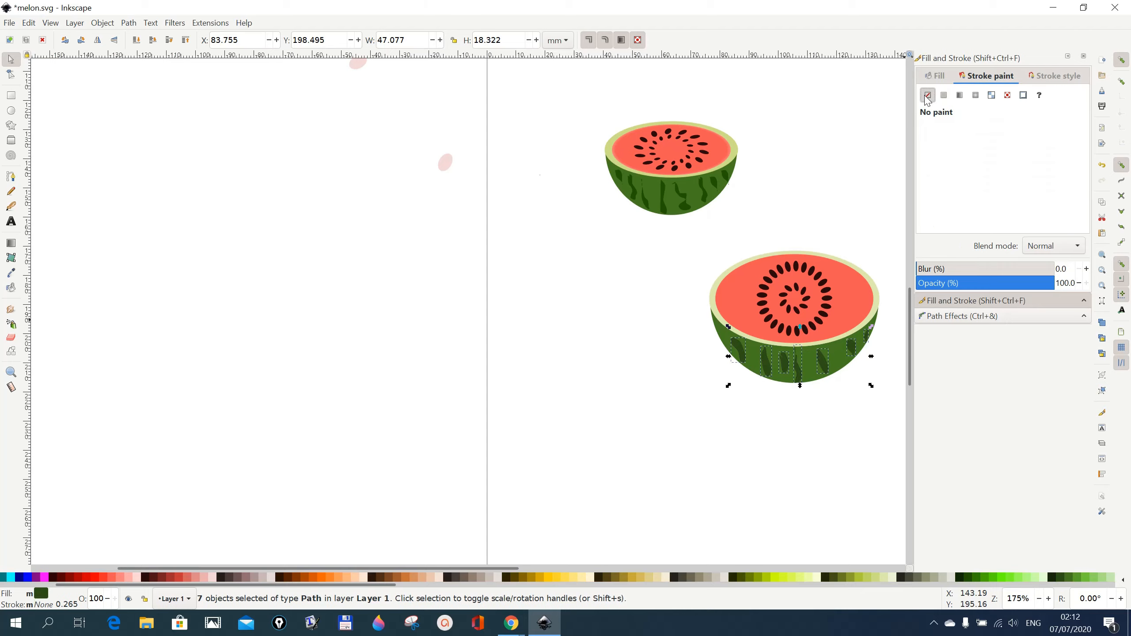
click(715, 466)
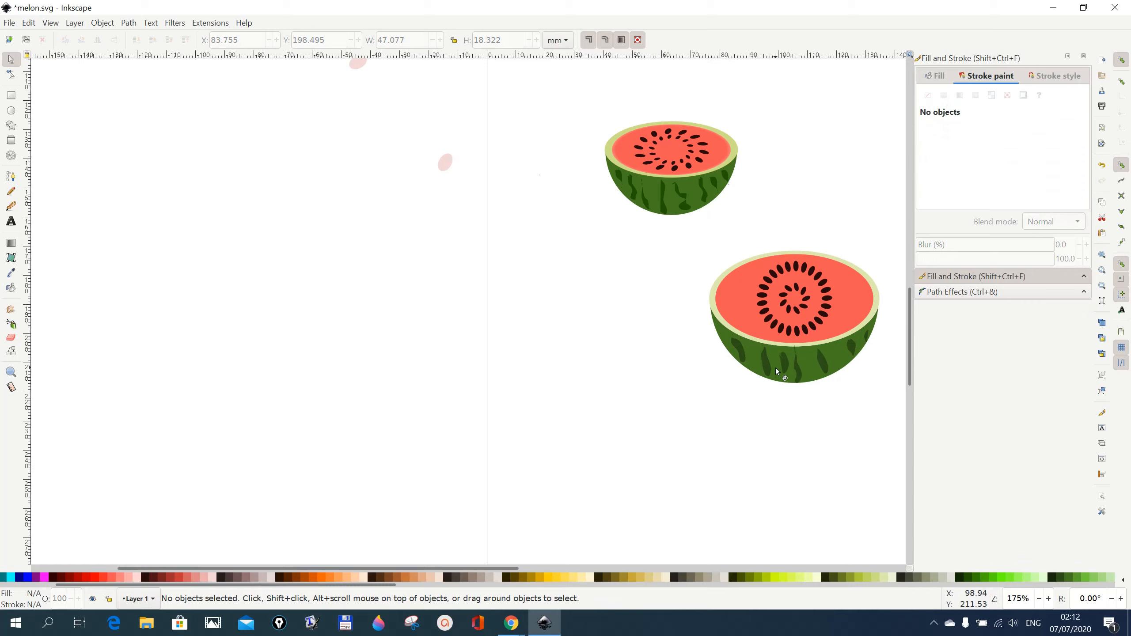
Delete the long middle rind stripe and fill its gap with a copy of the stripe just to its right.
drag(796, 370, 802, 371)
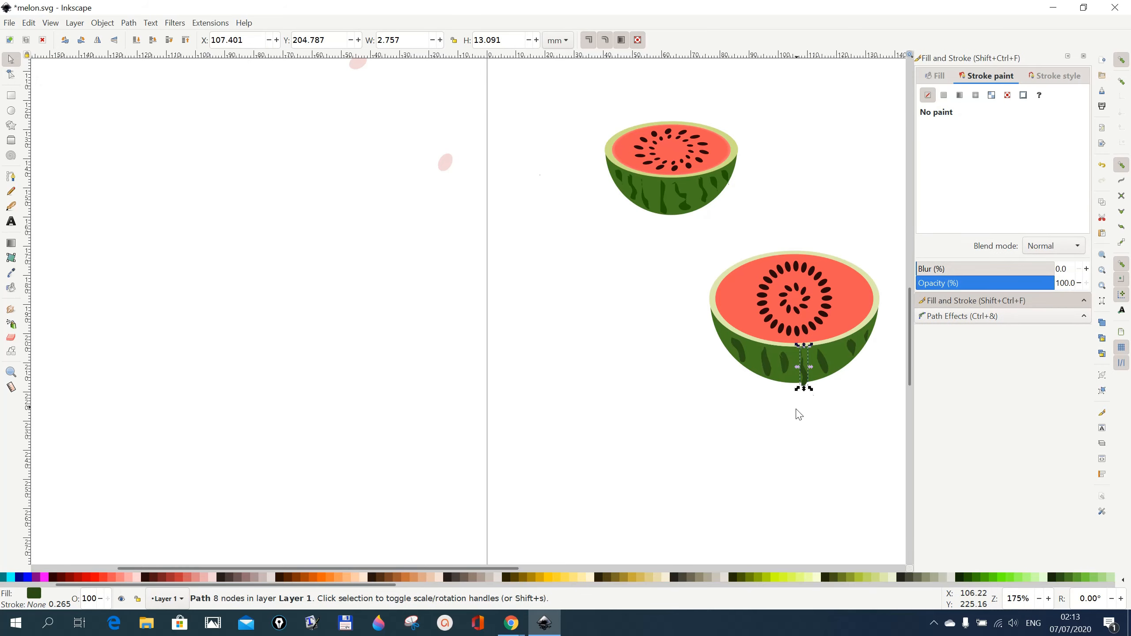
right_click(803, 379)
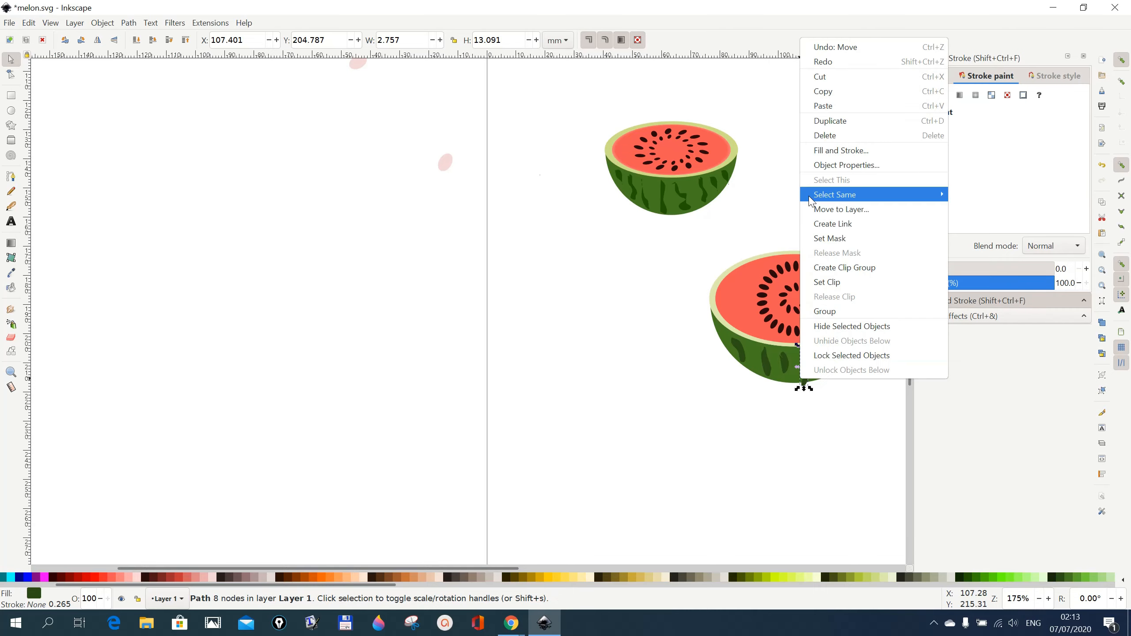
click(828, 136)
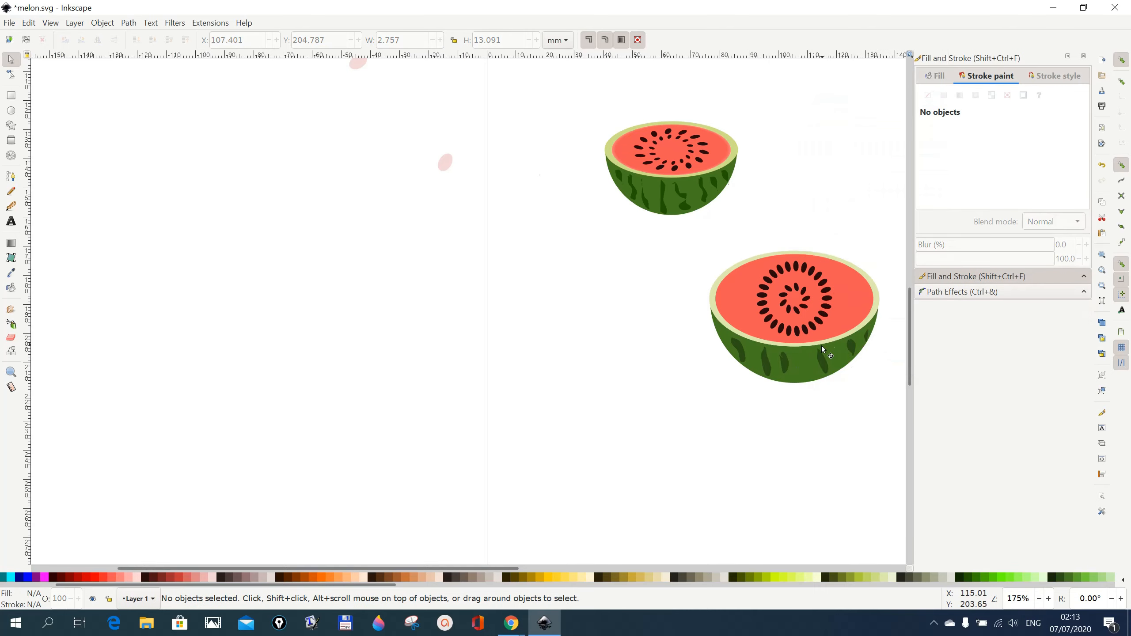
click(820, 362)
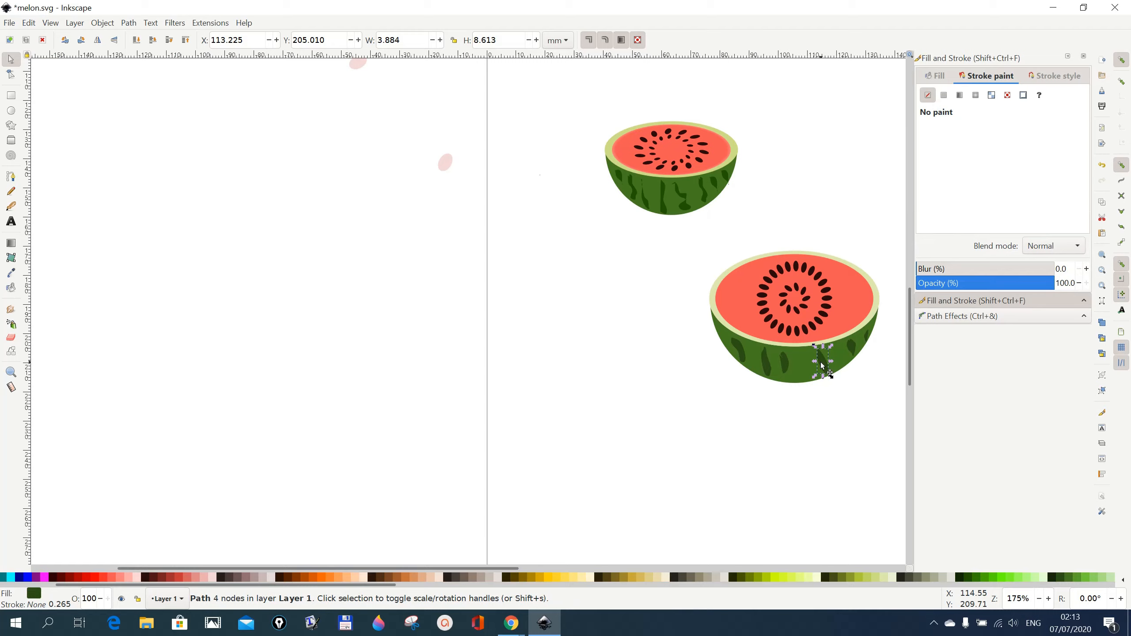
drag(820, 363, 802, 366)
click(775, 421)
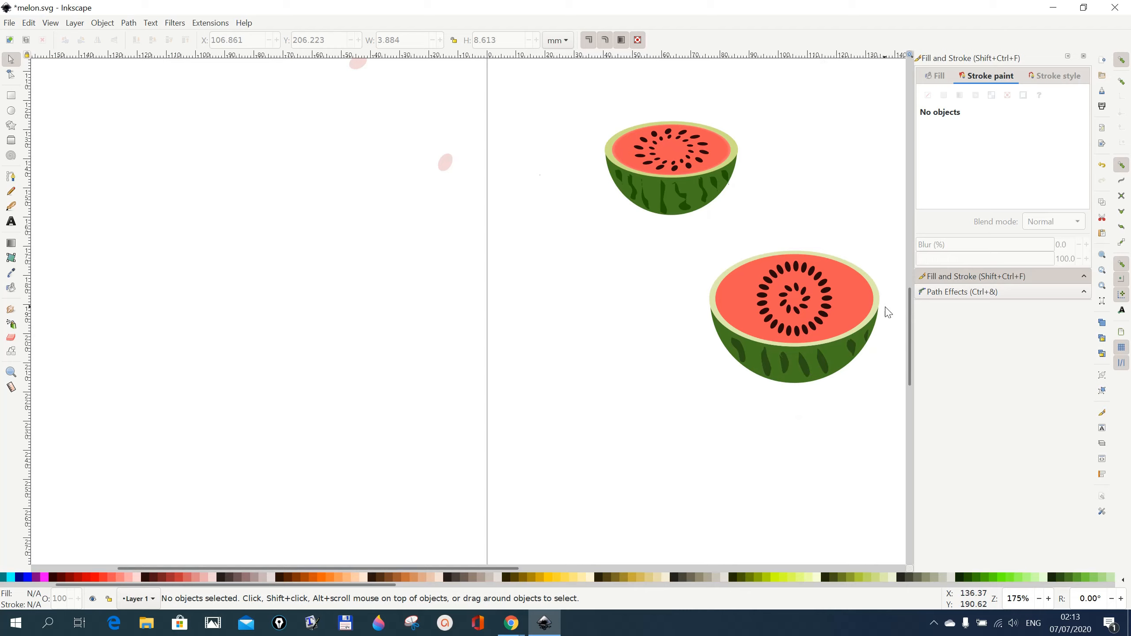
Stretch the outer seed ring horizontally on both sides to about 38.6 mm wide, keeping its height.
click(828, 297)
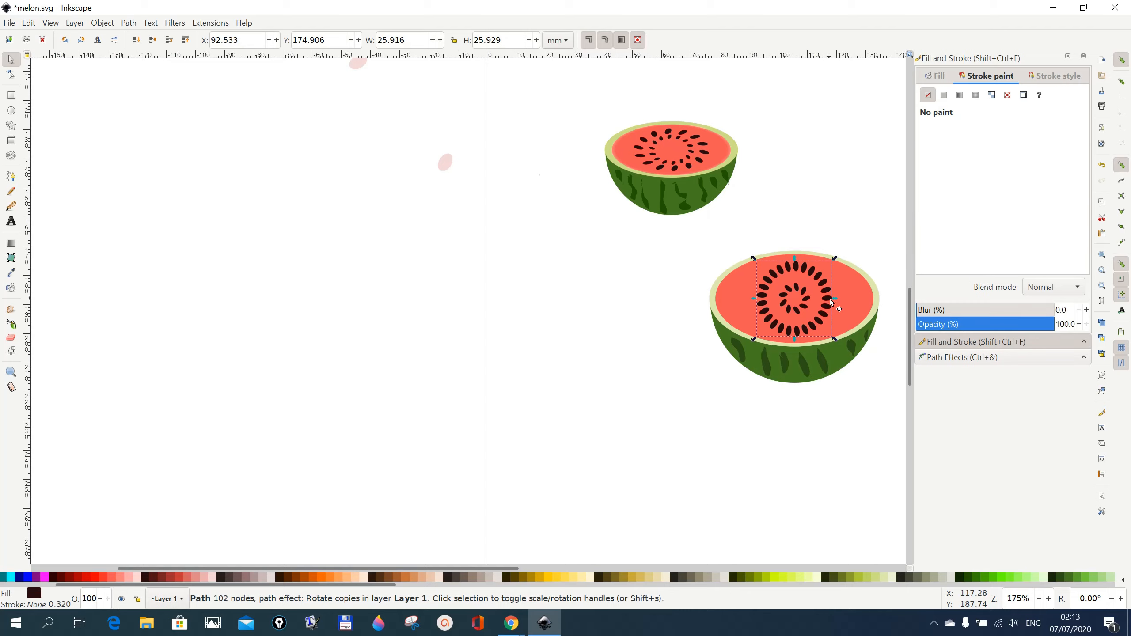
drag(834, 297, 851, 299)
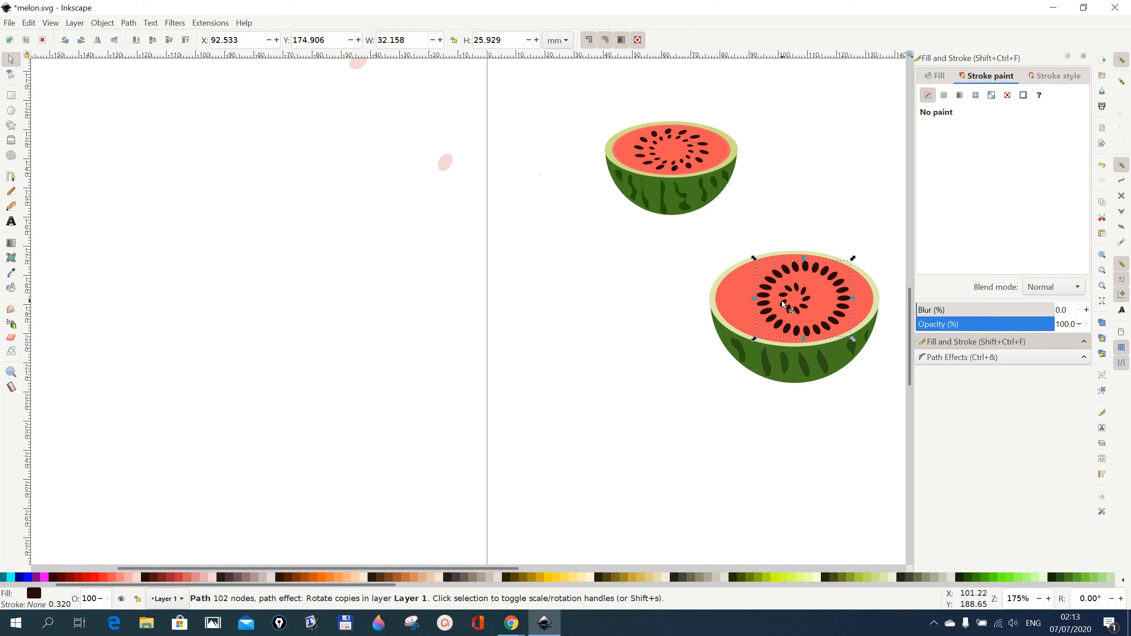
drag(753, 301, 734, 301)
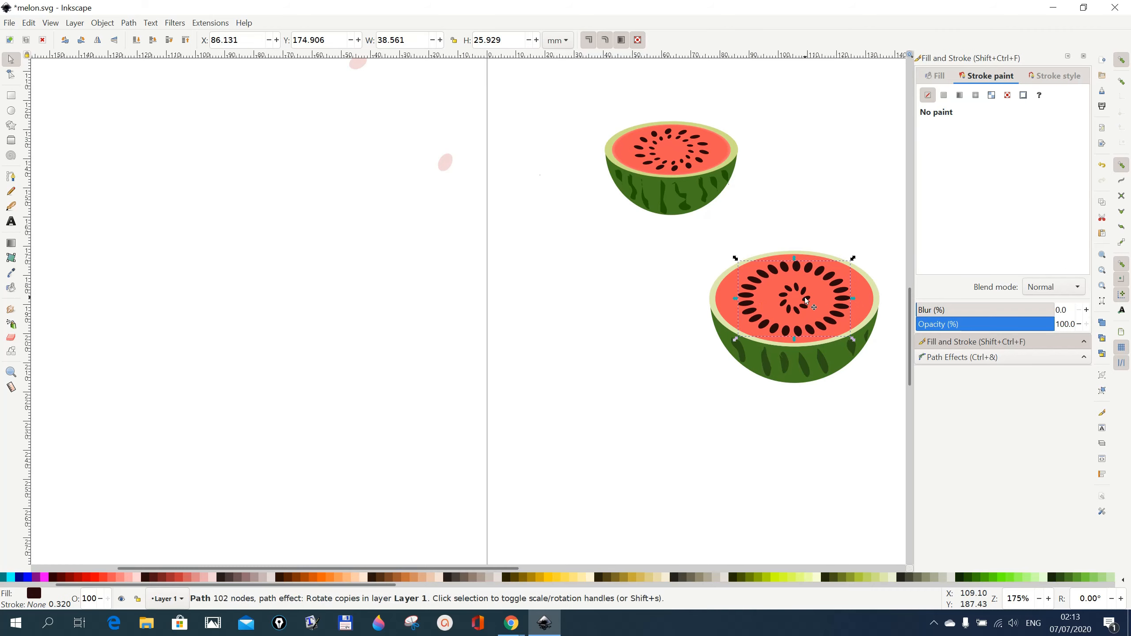
Stretch the inner seed ring horizontally on both sides to about 17.8 mm wide.
click(803, 306)
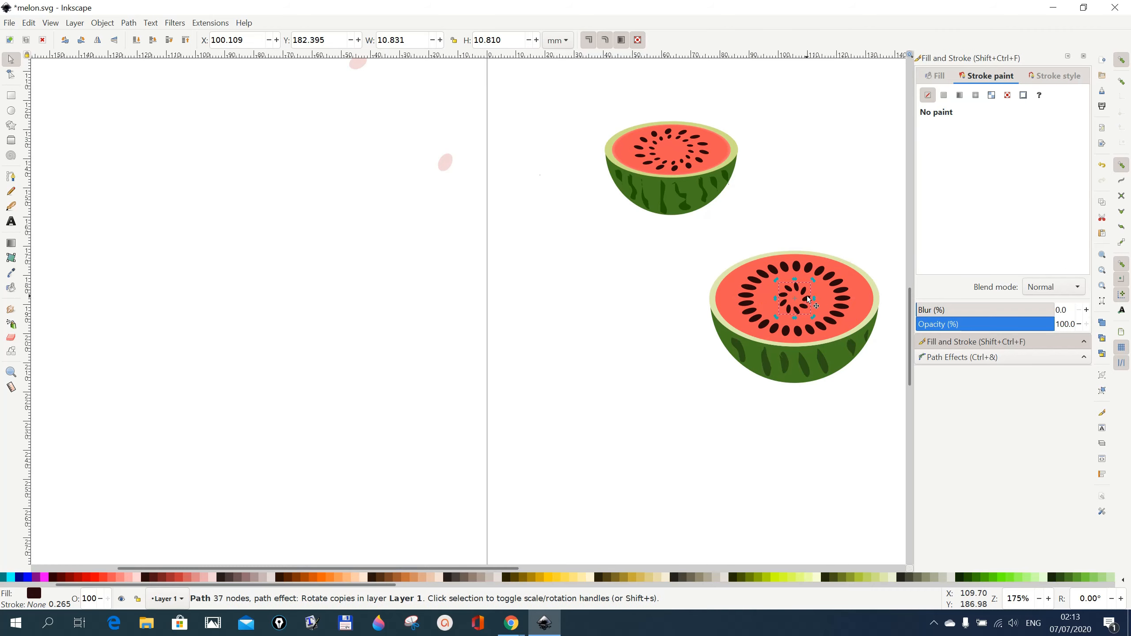
drag(813, 299, 767, 299)
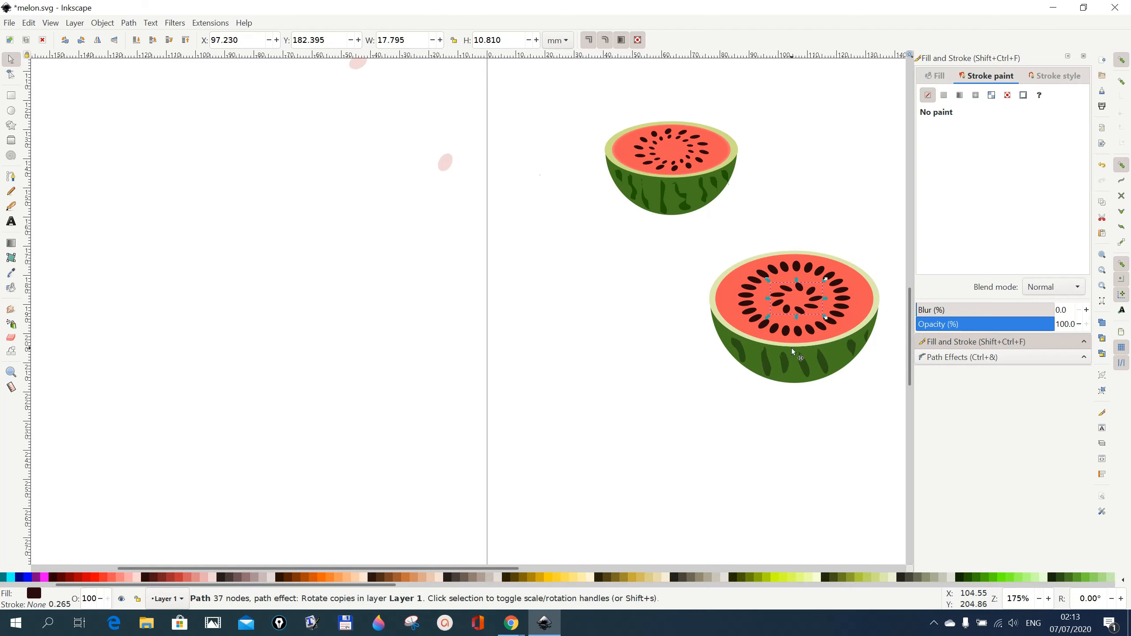
click(747, 386)
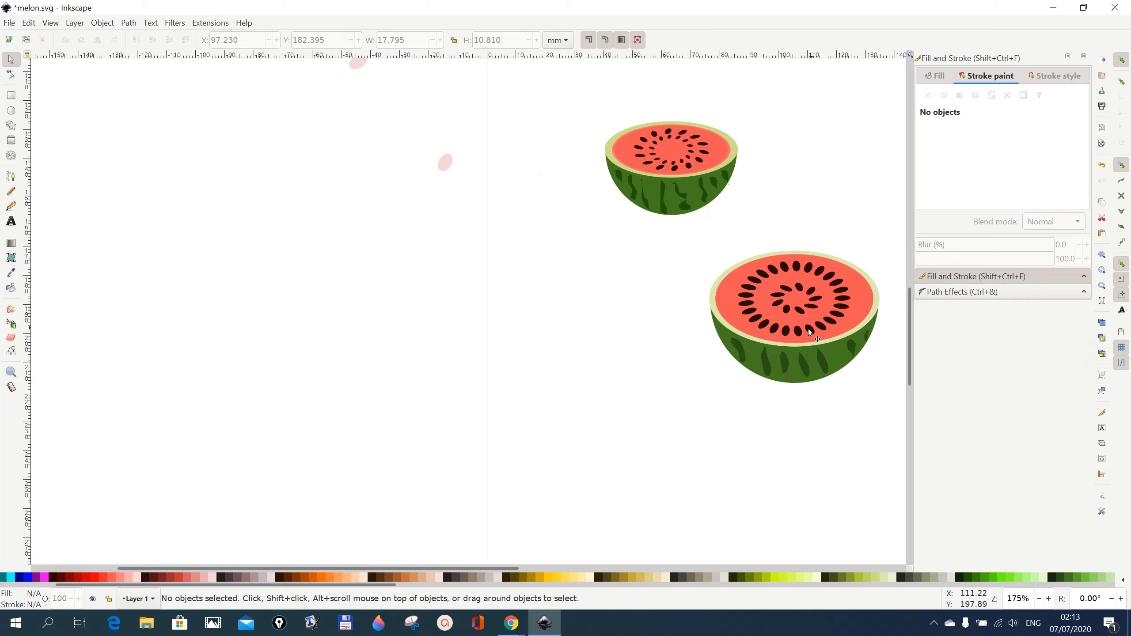
Widen the outer seed ring further on both sides to about 43.3 mm so it follows the flesh ellipse.
click(846, 298)
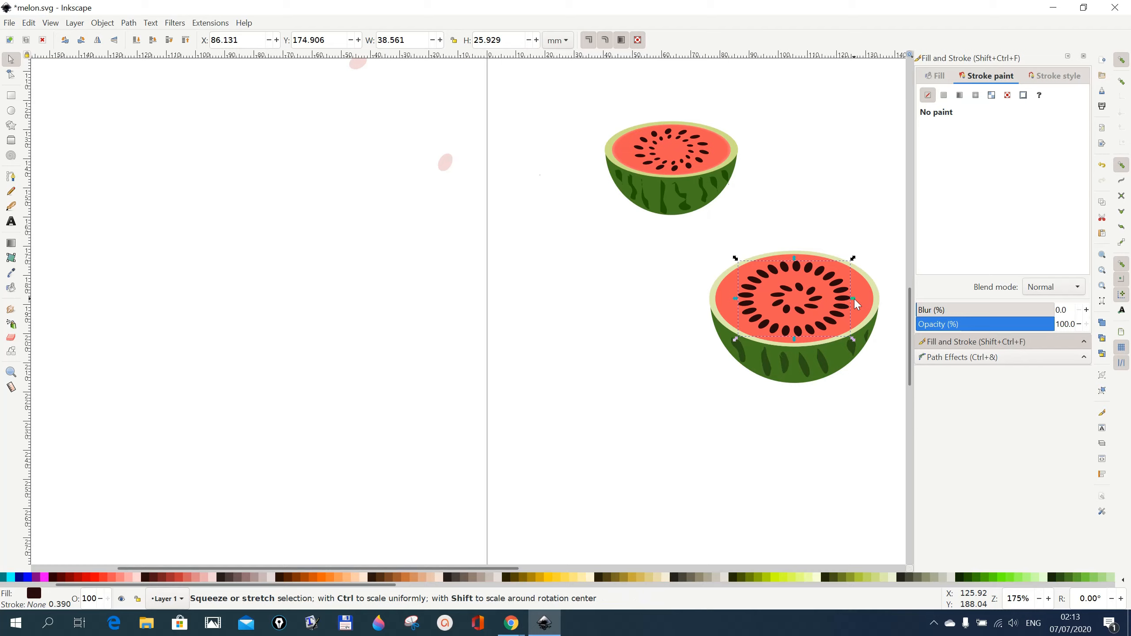
drag(853, 299, 860, 299)
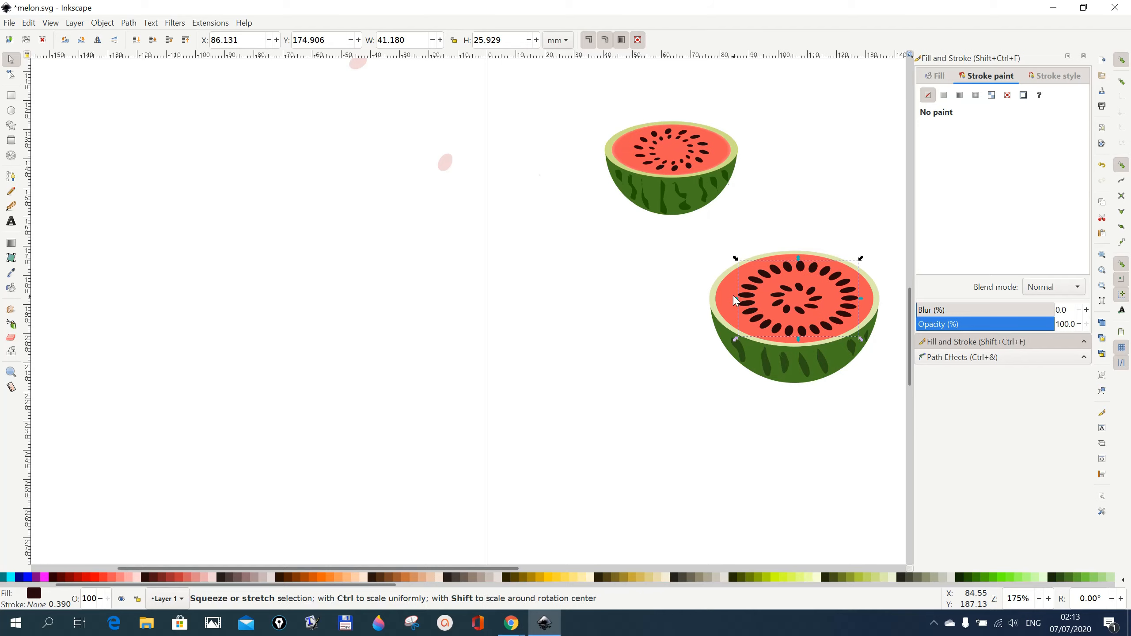
drag(735, 299, 733, 303)
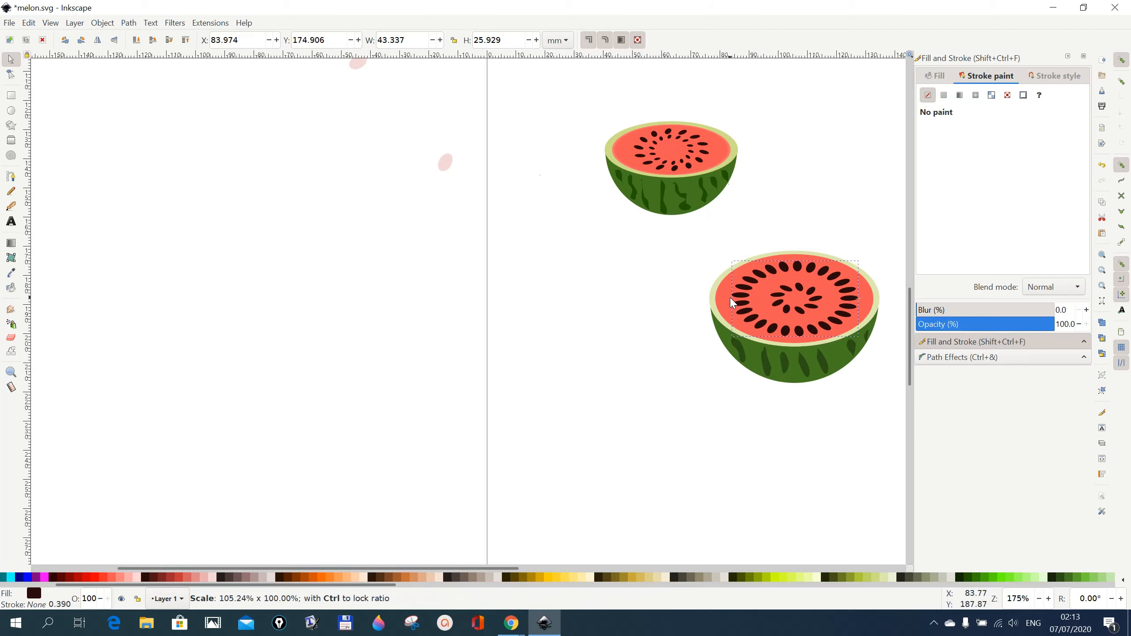
click(748, 395)
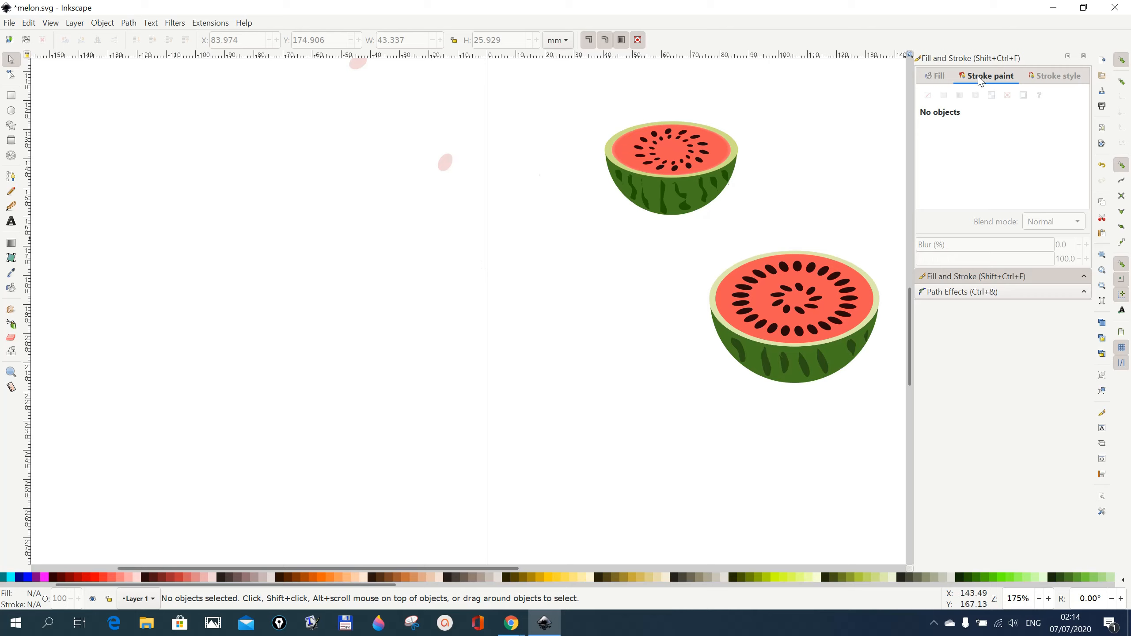
Give the lower melon's red flesh ellipse a radial gradient fill with its centre stop coloured #FF2A2A.
click(826, 304)
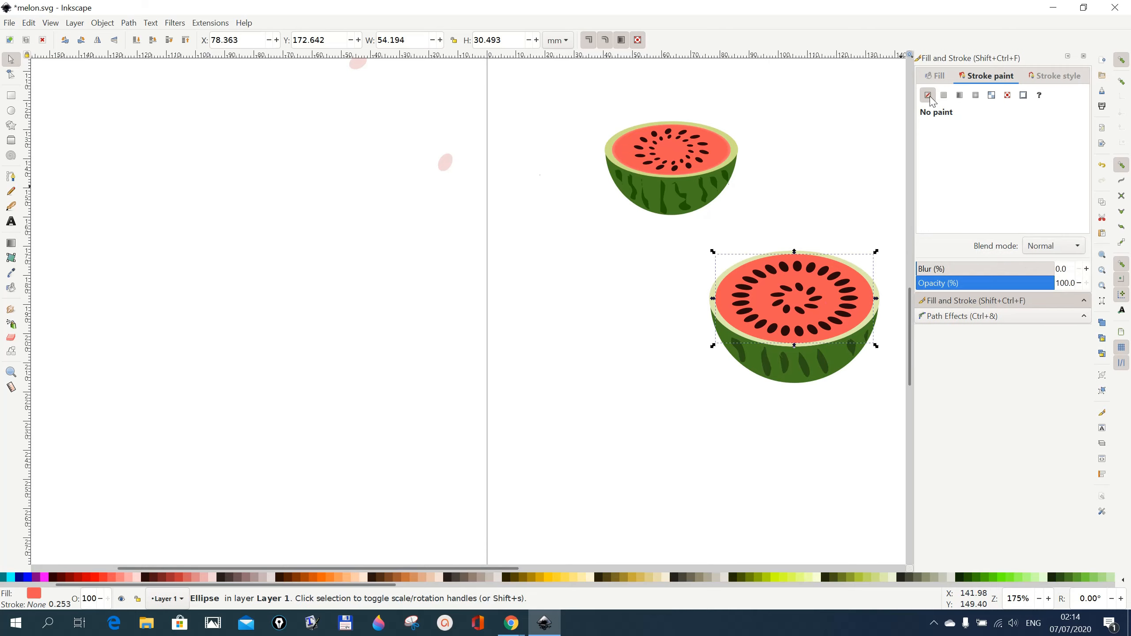
click(975, 95)
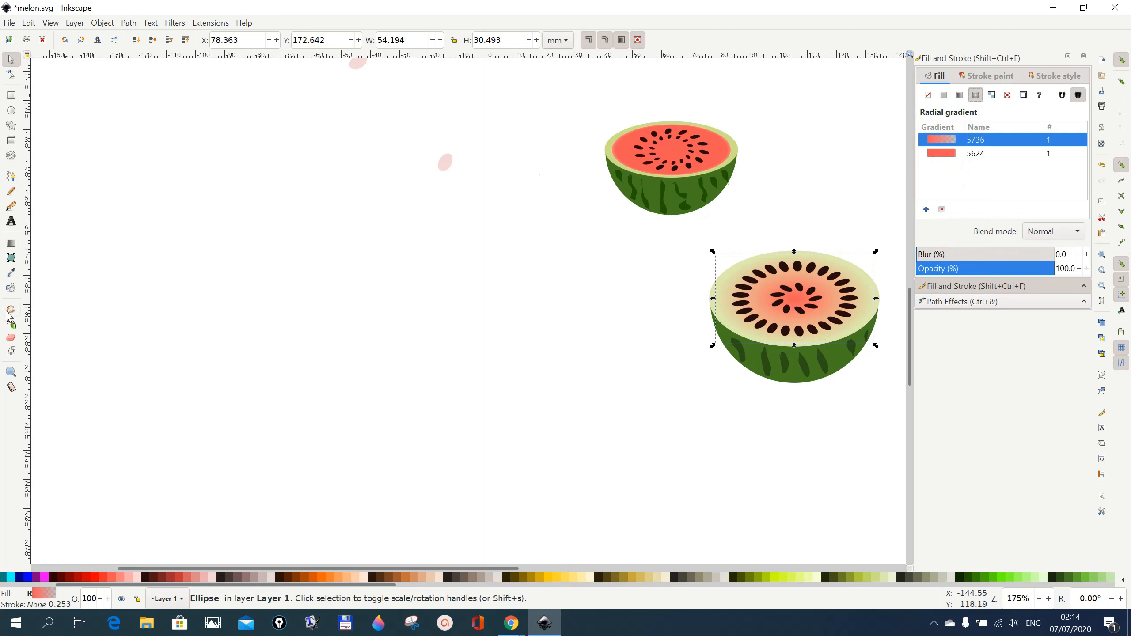
click(11, 244)
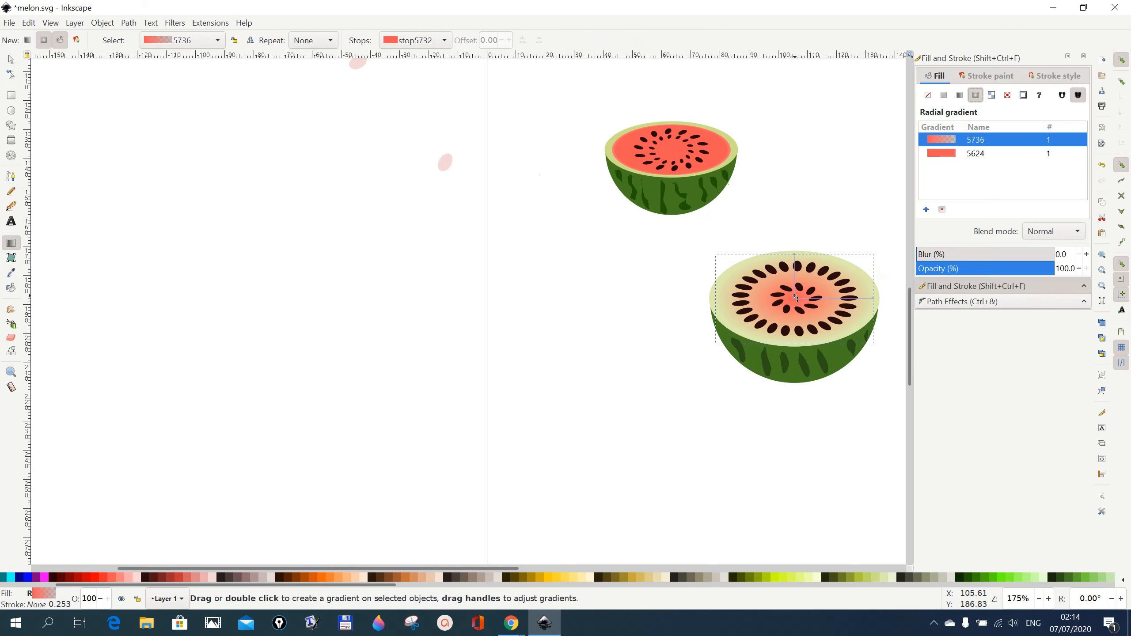
click(796, 301)
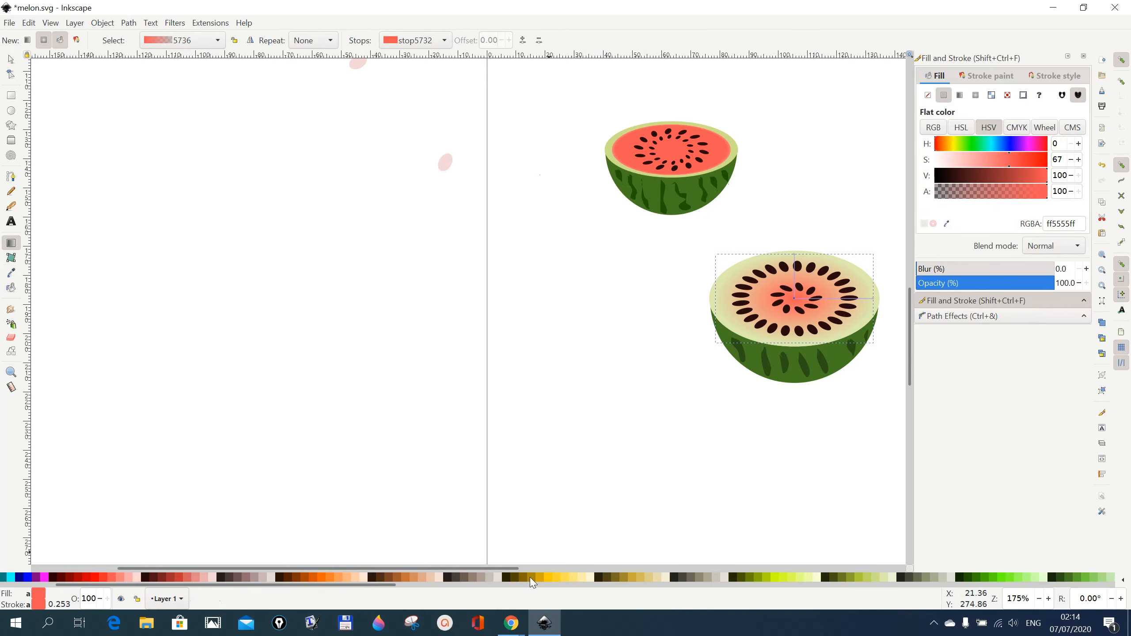
click(103, 579)
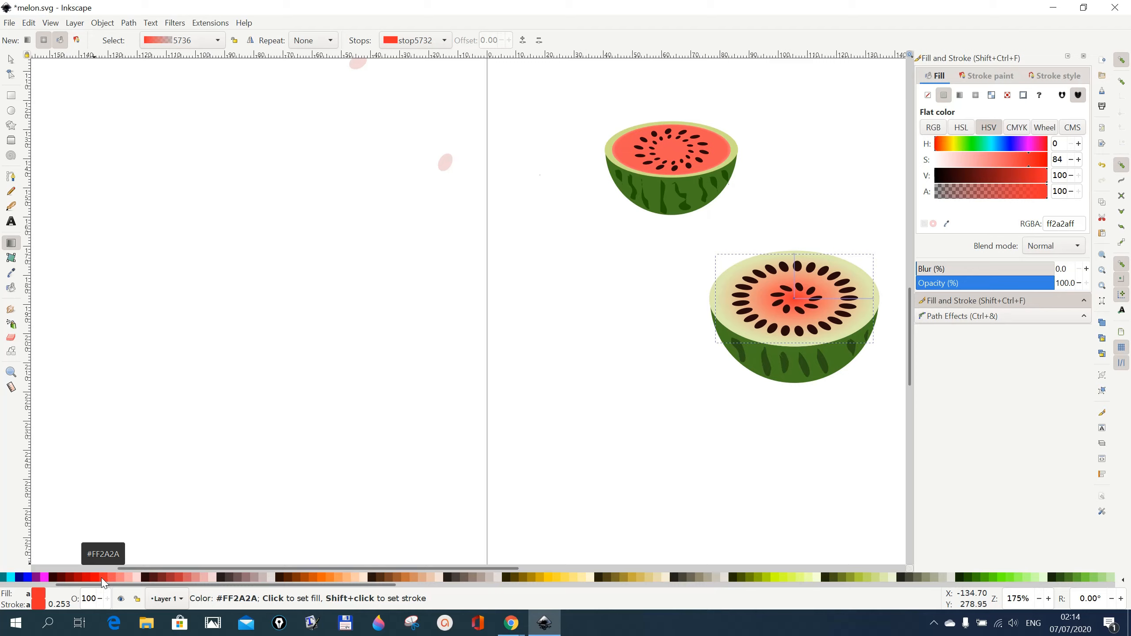
Add stops to the flesh gradient at offset 0.20 in #FF5555 and at offset 0.42 in #FF0000.
double_click(810, 299)
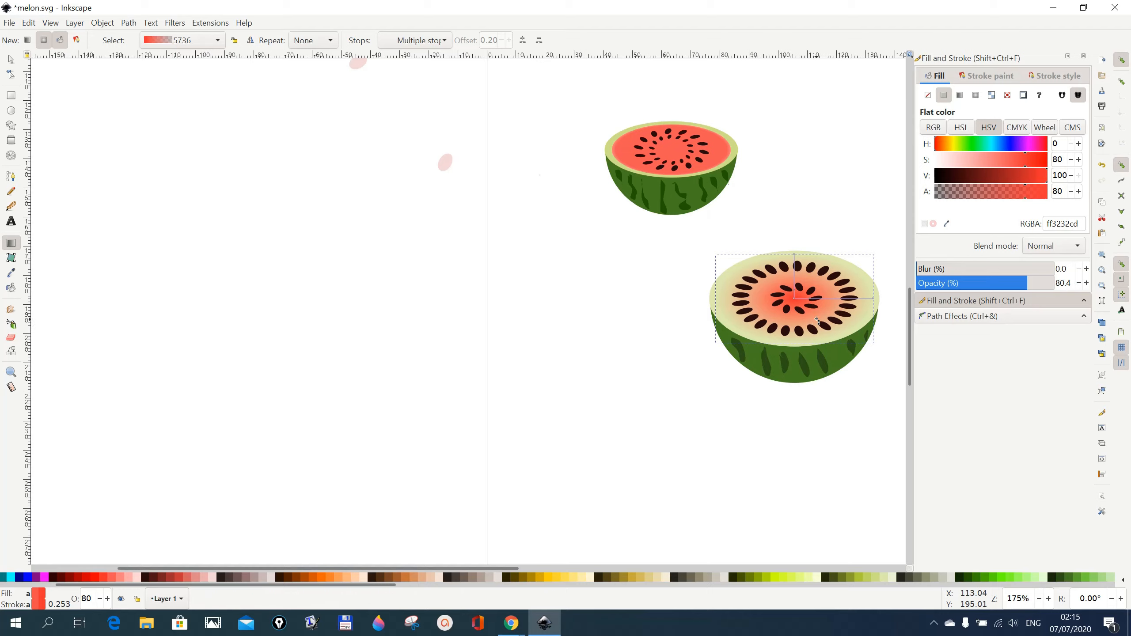
click(113, 578)
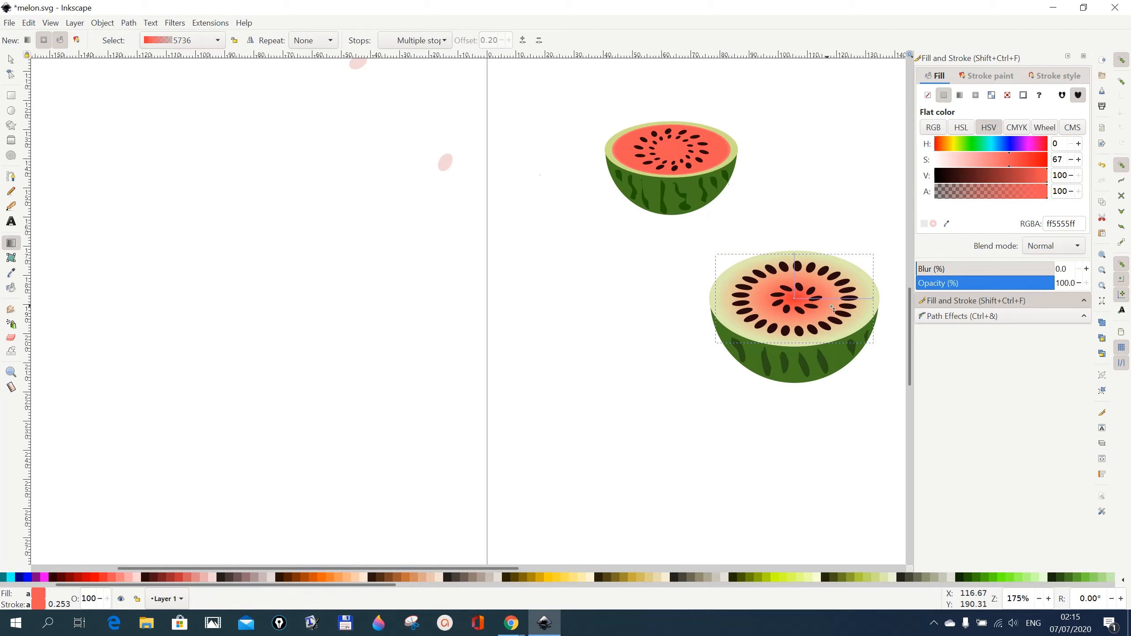
click(830, 300)
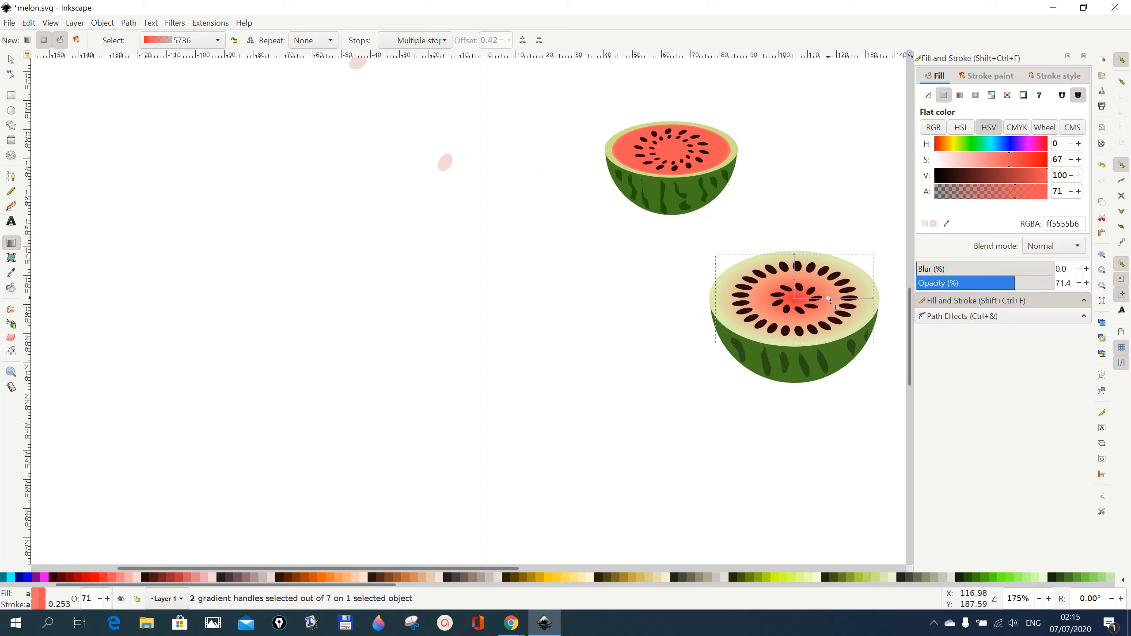
click(99, 579)
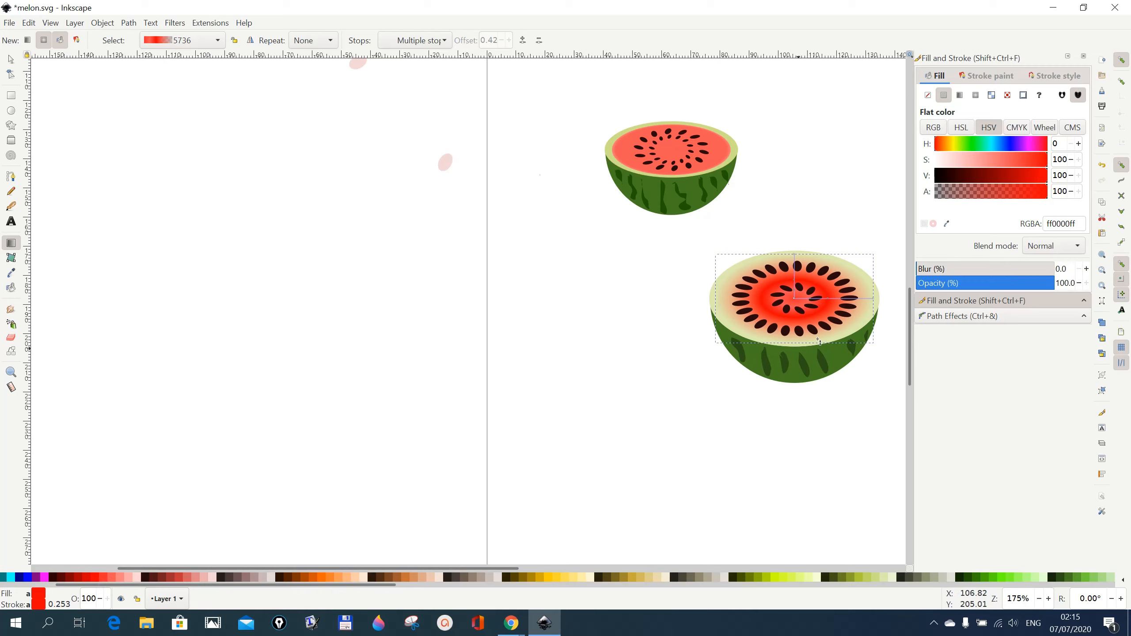
Add outer stops to the flesh gradient at offset 0.62 in #FF5555 and at offset 0.90 in #FF8080.
click(845, 300)
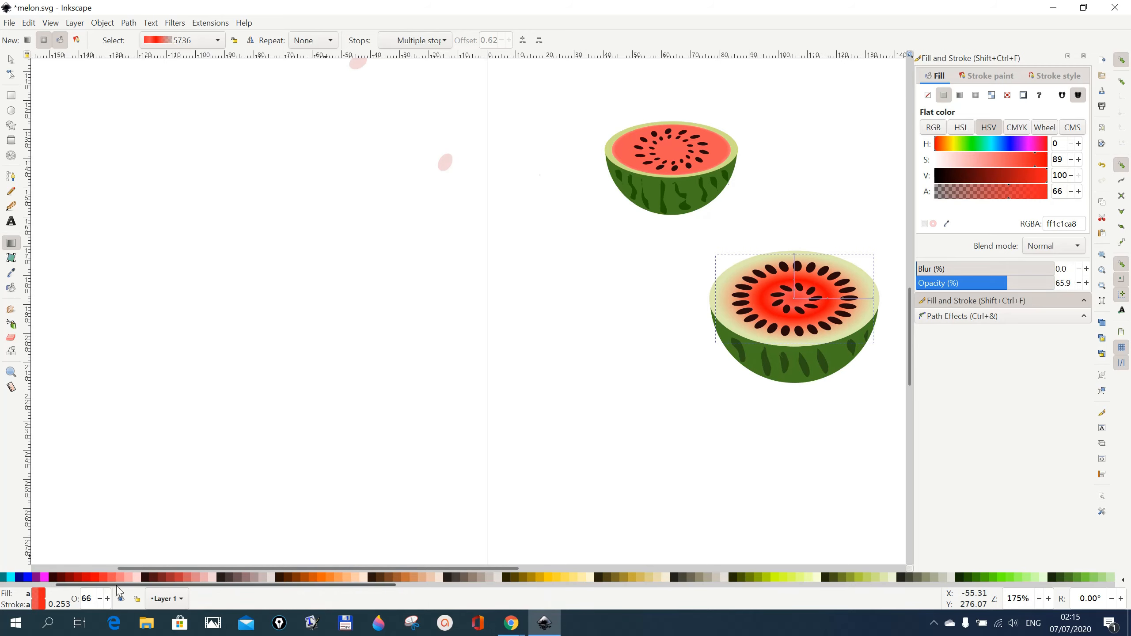
click(111, 576)
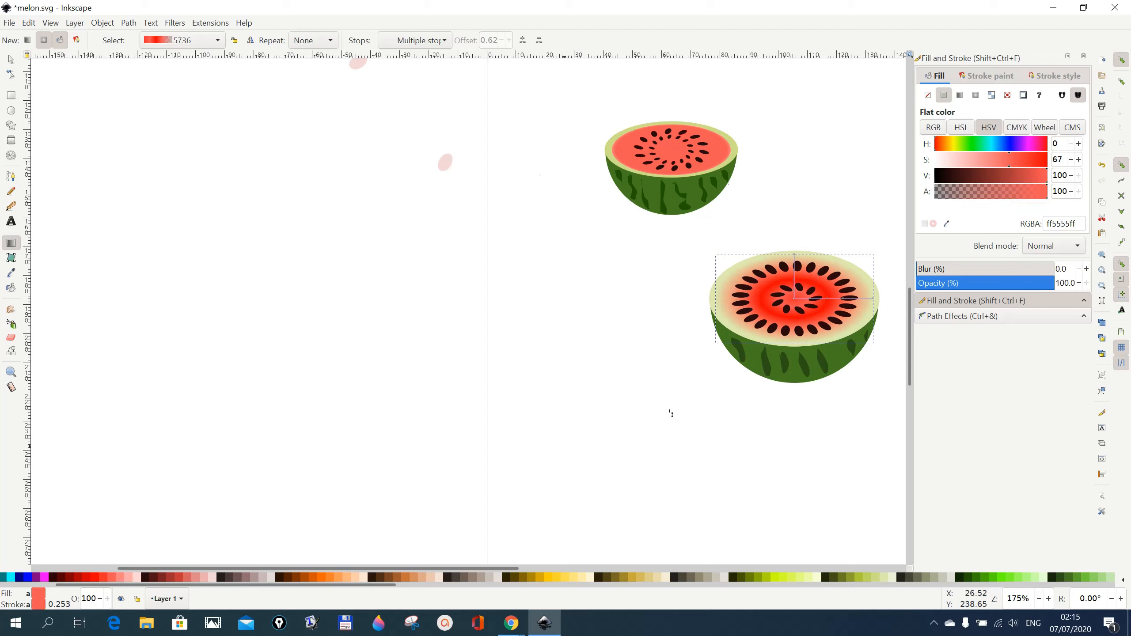
click(865, 298)
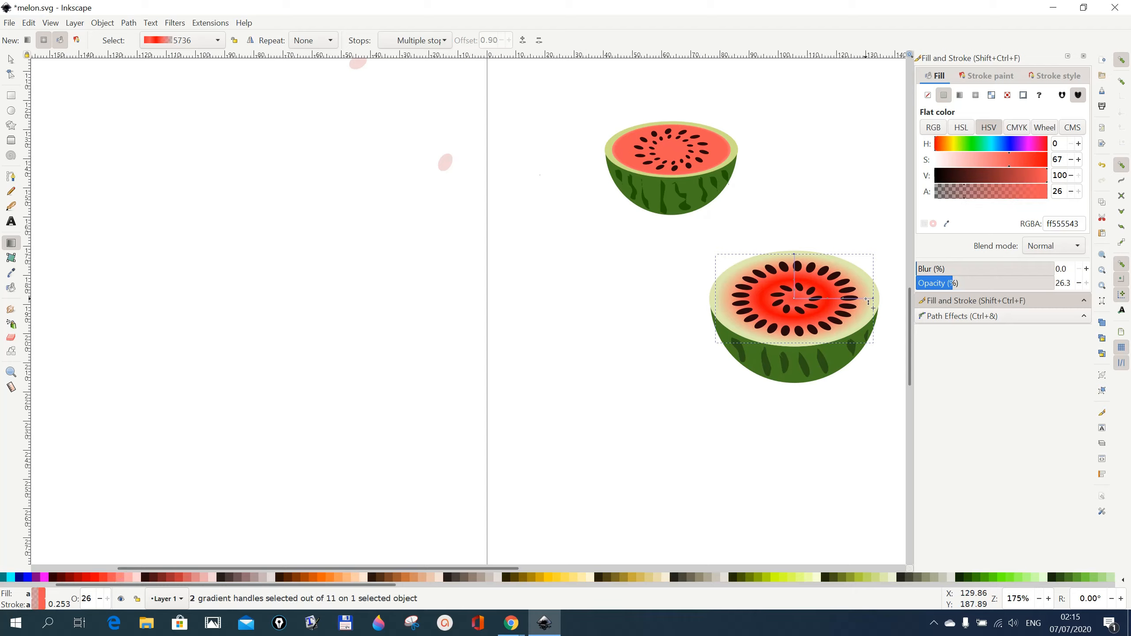
click(119, 577)
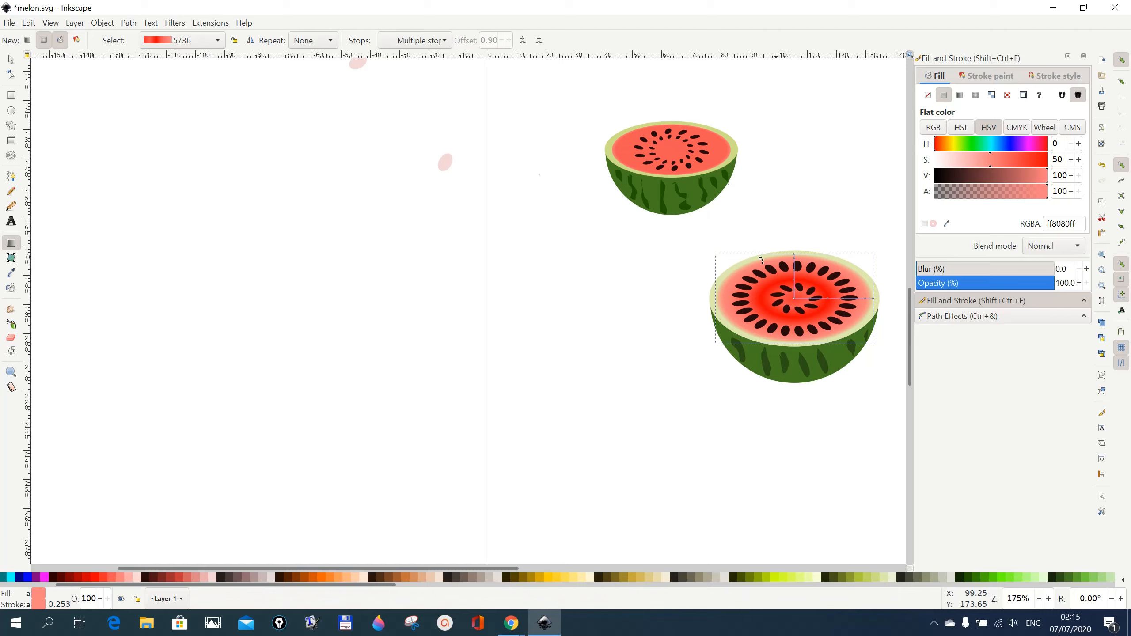
Add a #FF5555 stop at offset 0.10 of the flesh gradient and recolour the 0.42 stop to #FF5555.
click(805, 300)
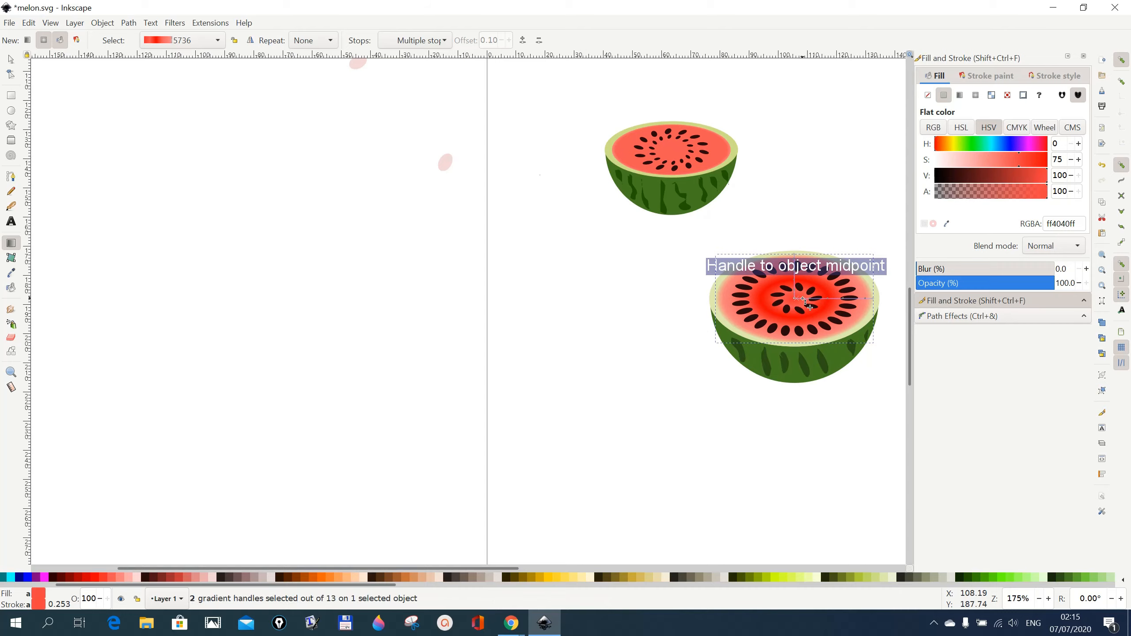
click(113, 579)
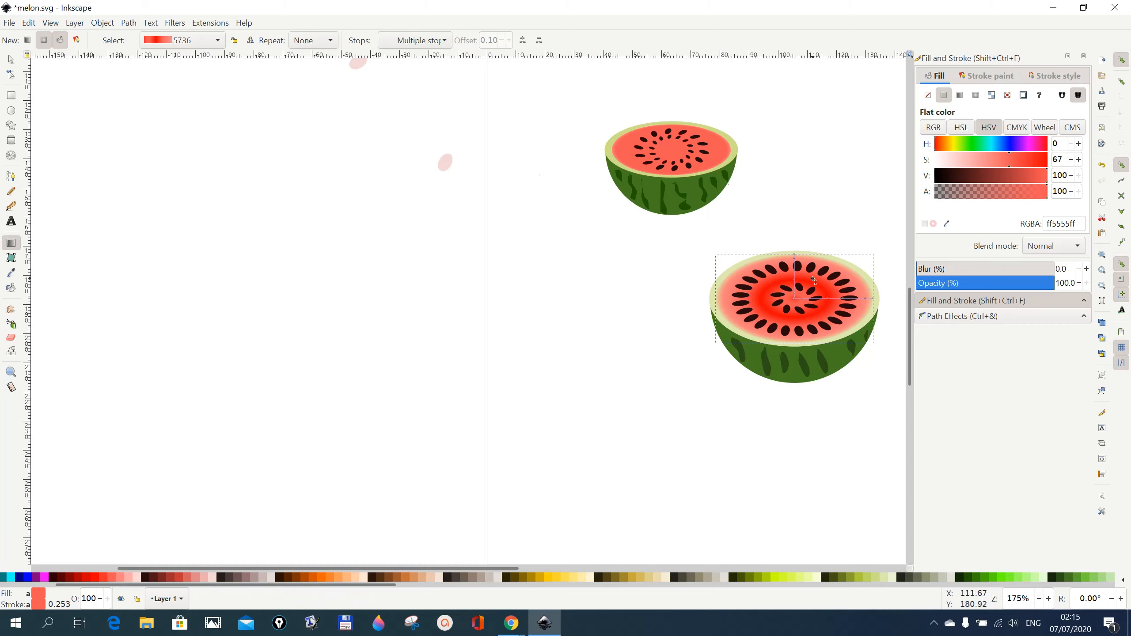
click(828, 300)
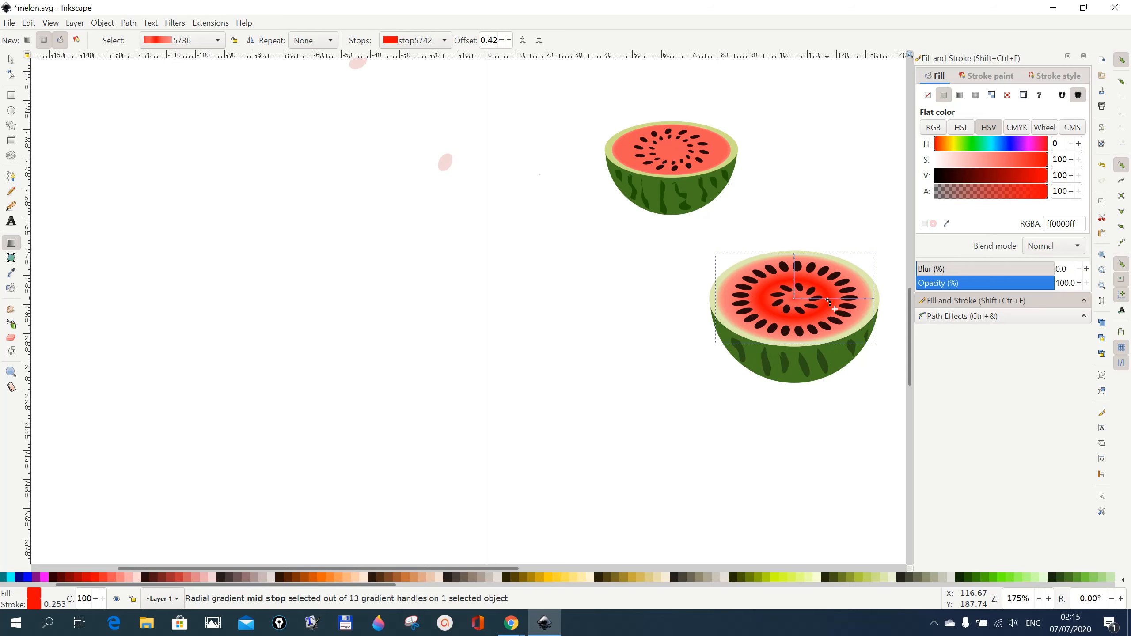
click(113, 576)
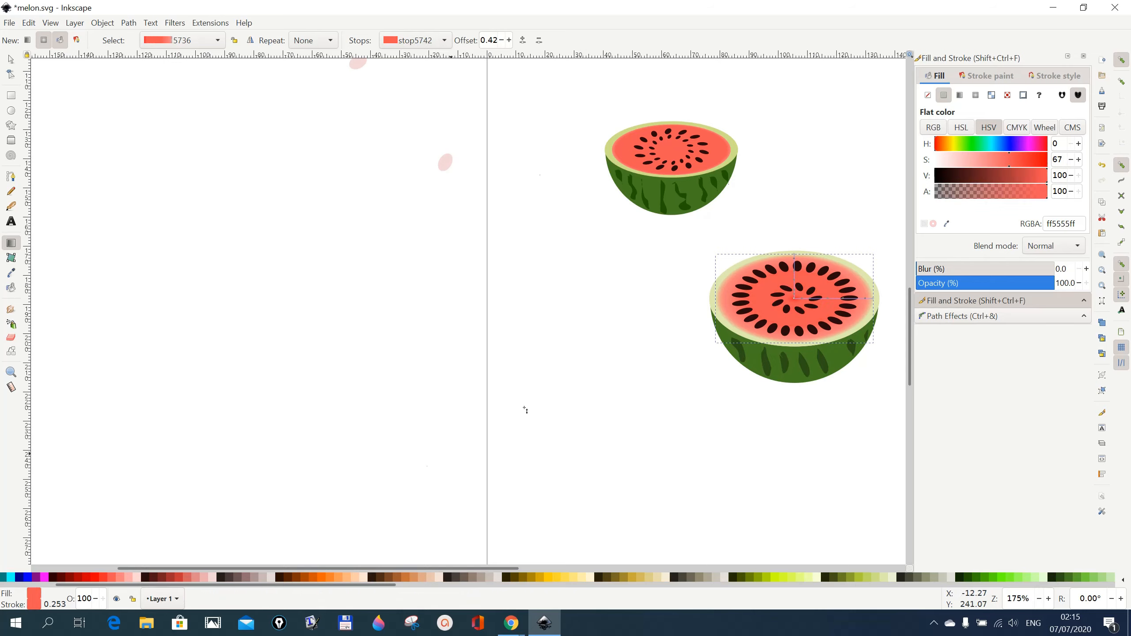
Add flesh gradient stops near the rim at offset 0.94 in #FFAAAA and 0.84 in #FF5555, and deselect the ellipse.
click(872, 298)
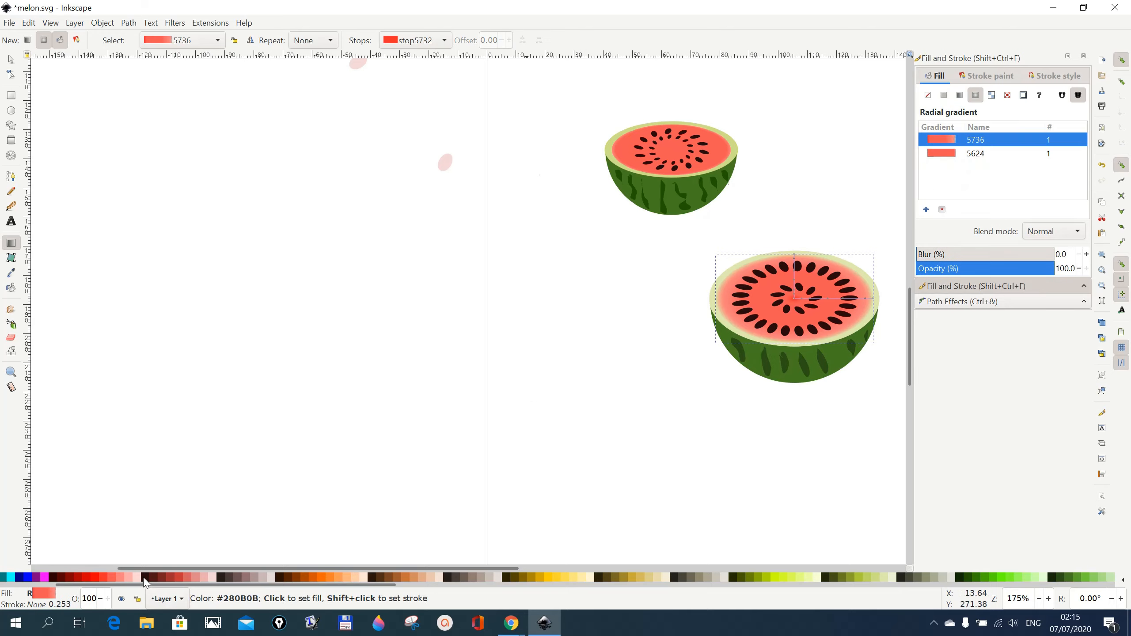
click(130, 579)
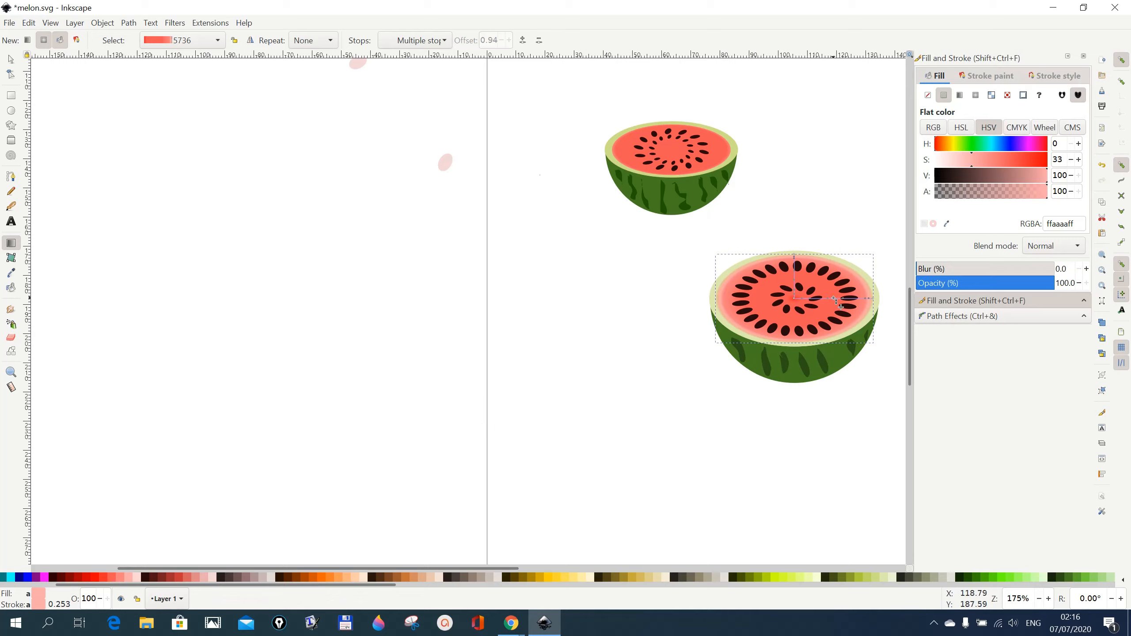
click(862, 299)
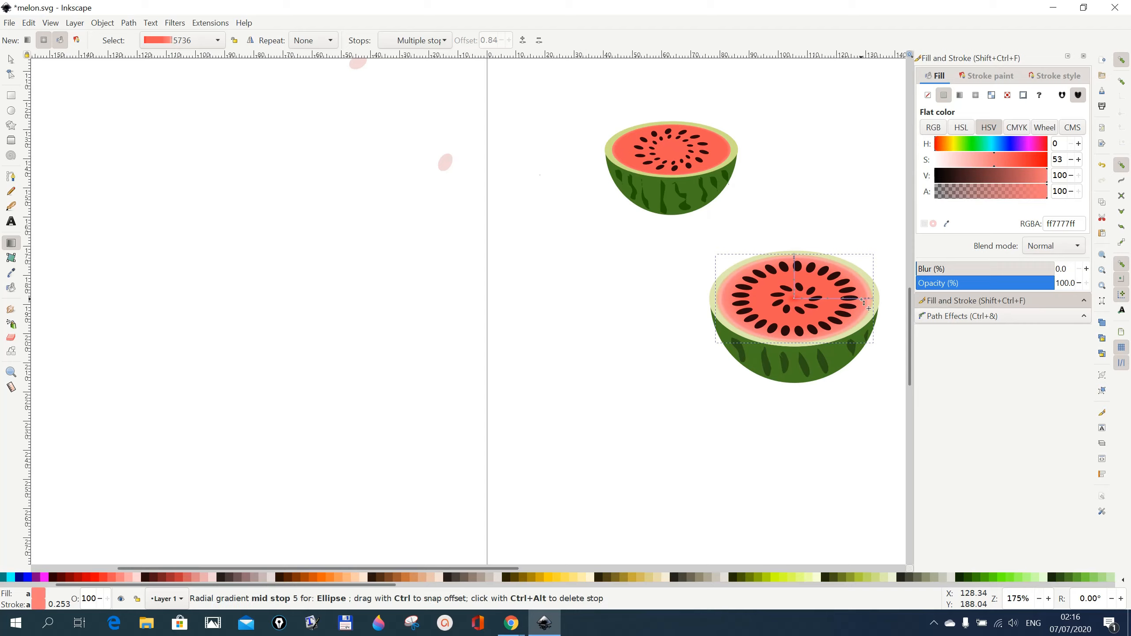
click(113, 579)
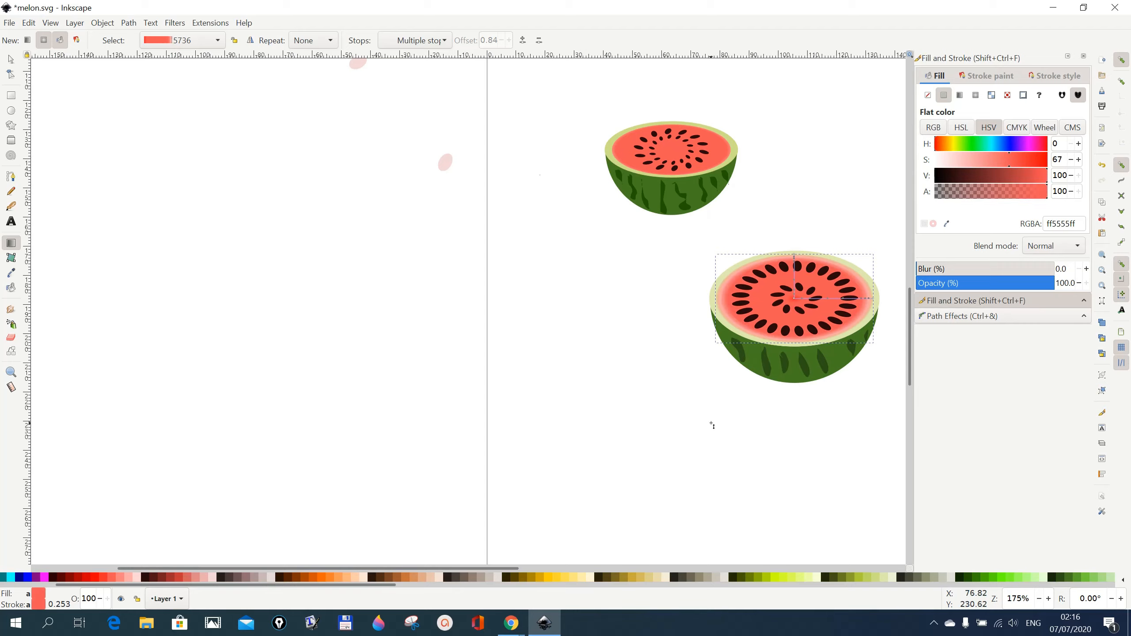
click(823, 300)
click(814, 299)
click(10, 59)
click(498, 384)
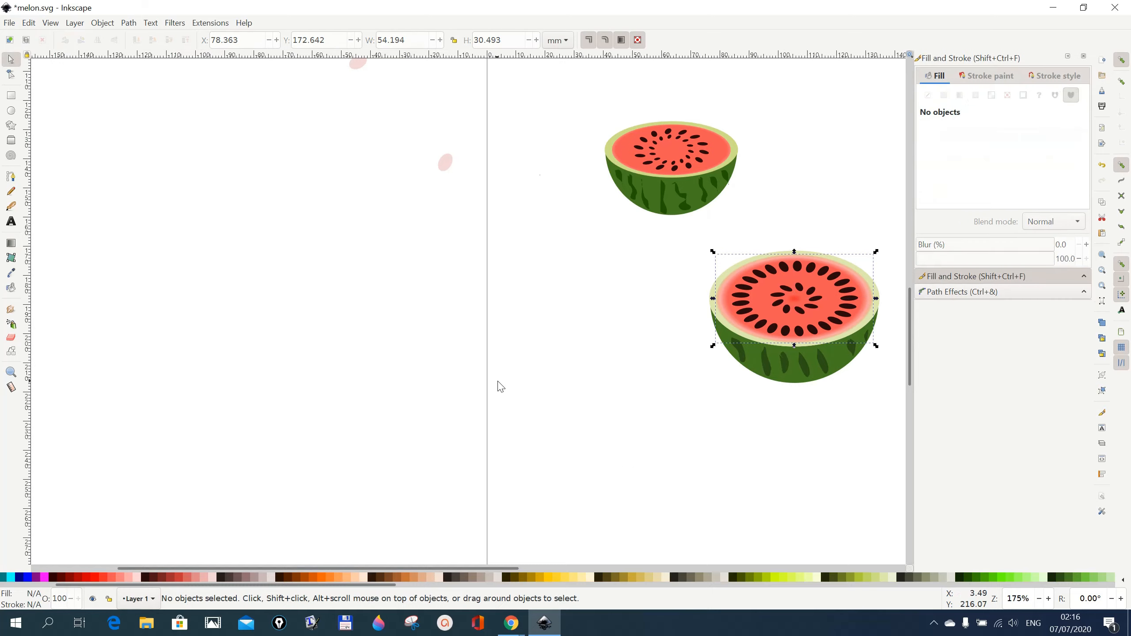